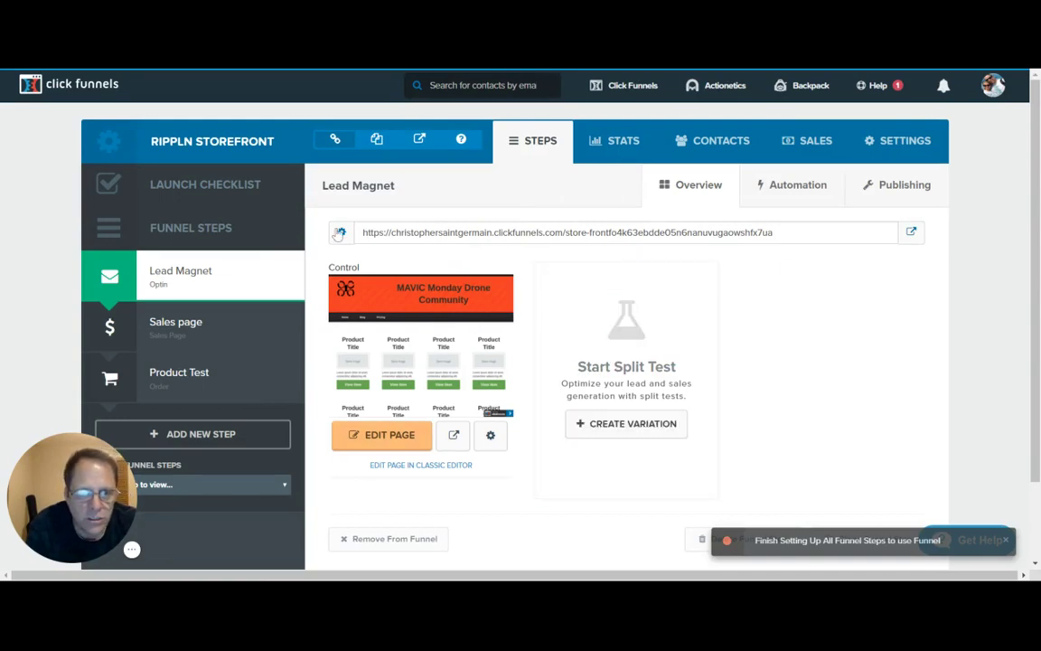
Open the Lead Magnet page editor and put the black and tan t-shirts in the first two product slots
{"action": "left_click", "coordinate": [387, 438]}
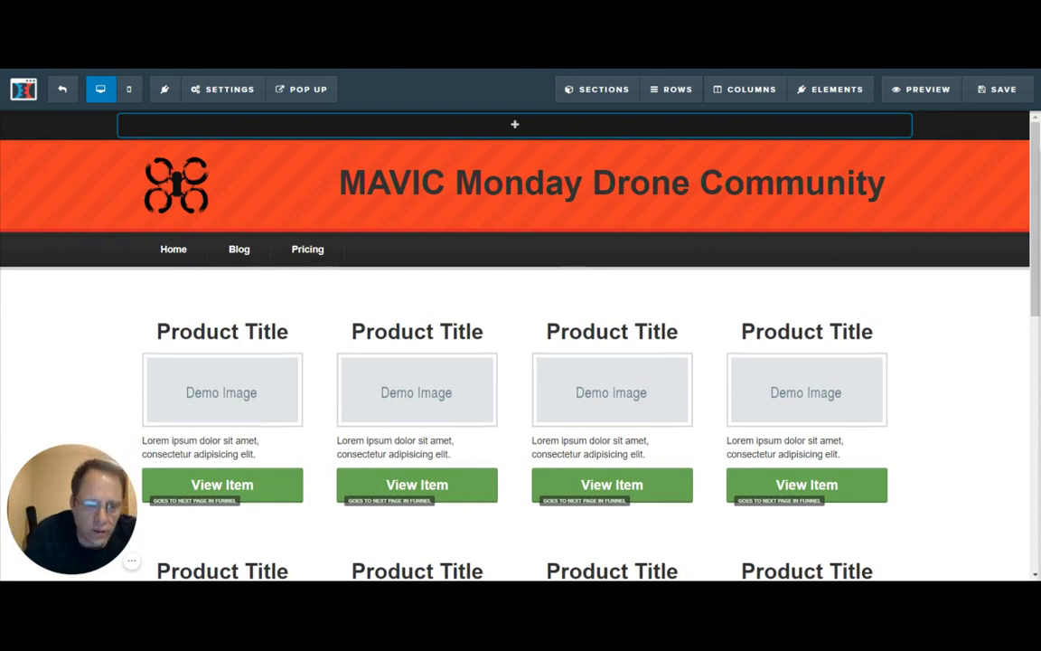
{"action": "left_click", "coordinate": [244, 394]}
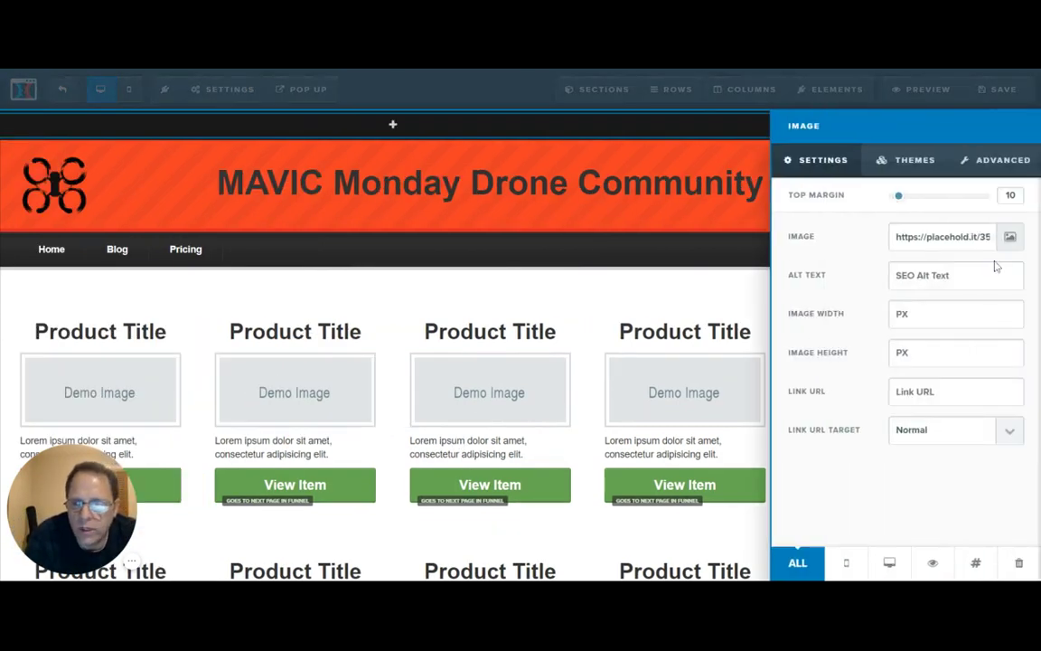
{"action": "left_click", "coordinate": [1010, 238]}
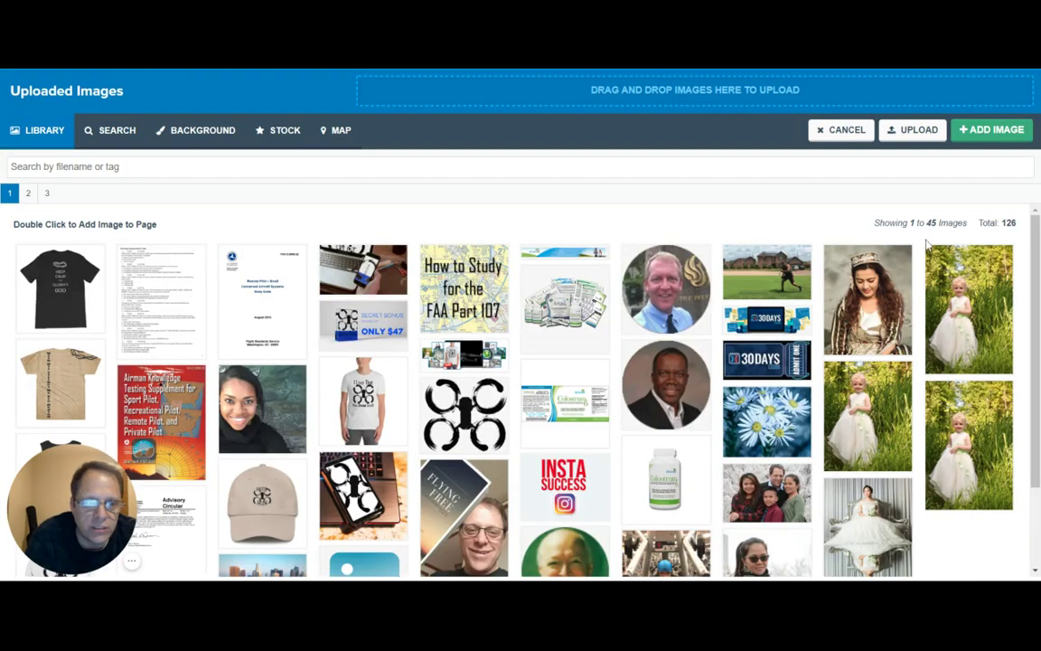
{"action": "double_click", "coordinate": [91, 295]}
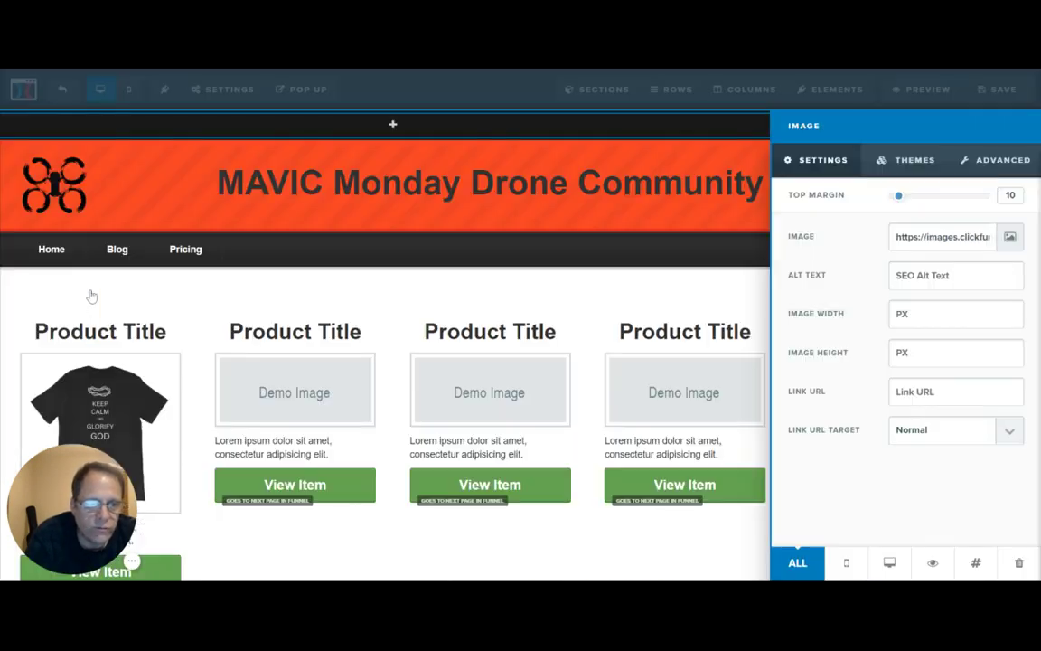
{"action": "left_click", "coordinate": [264, 357]}
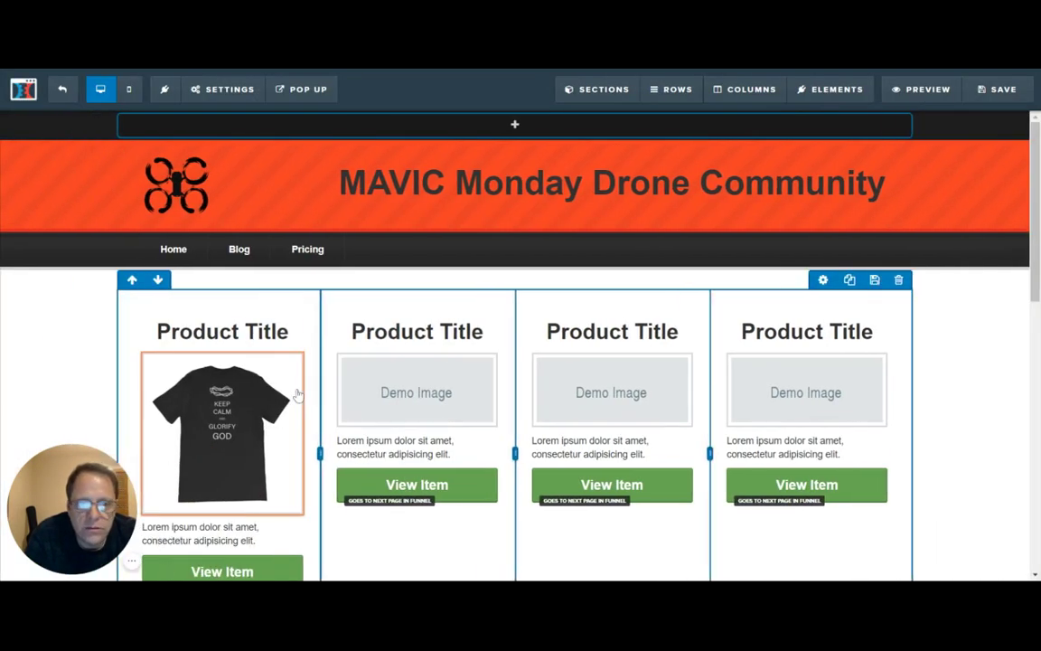
{"action": "left_click", "coordinate": [421, 399]}
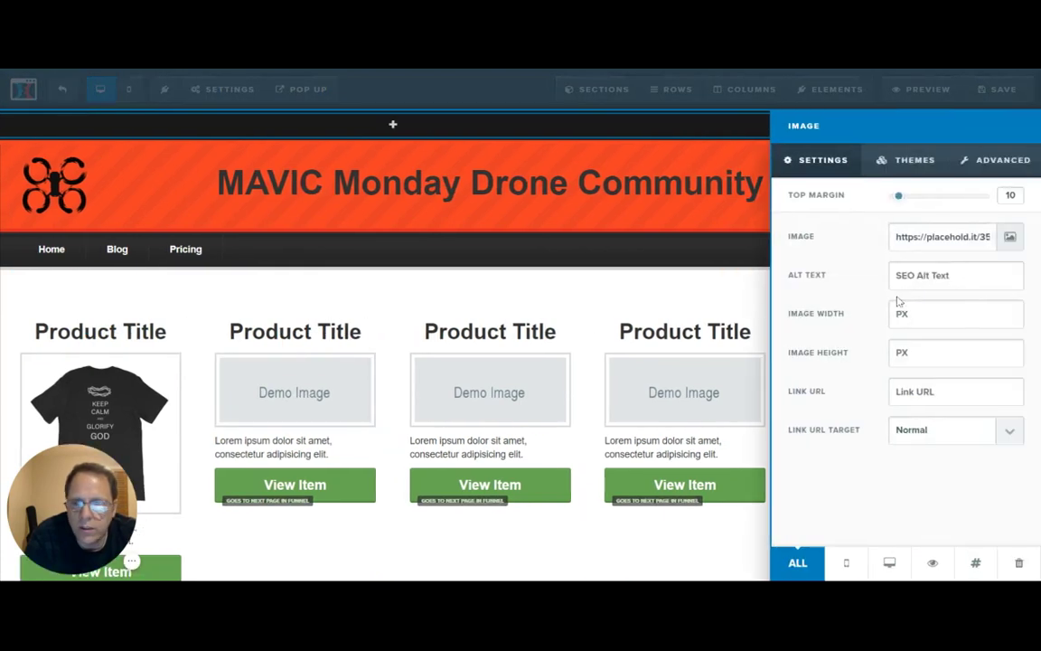
{"action": "left_click", "coordinate": [1009, 237]}
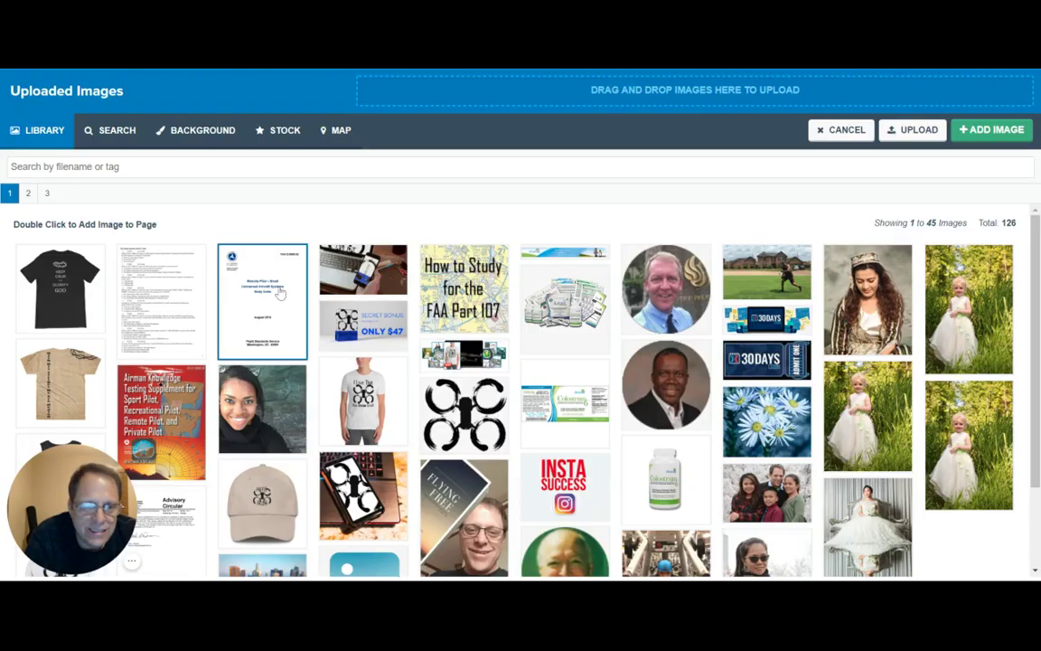
{"action": "double_click", "coordinate": [65, 343]}
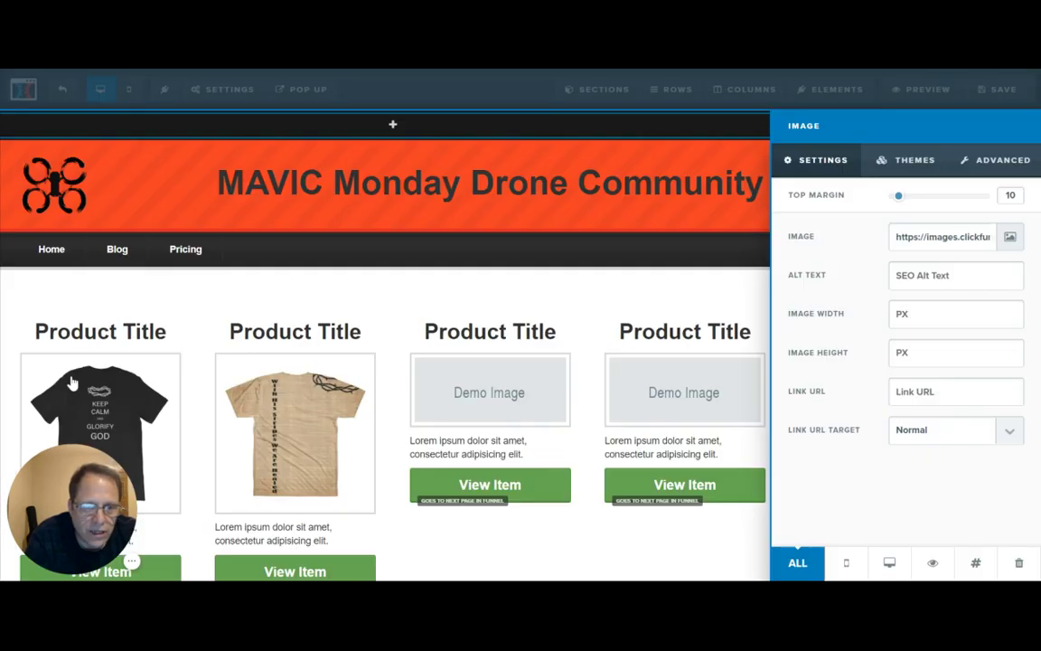
Put the black tank top and the 'I Love That Drone Stuff' shirt in the third and fourth slots
{"action": "left_click", "coordinate": [505, 403]}
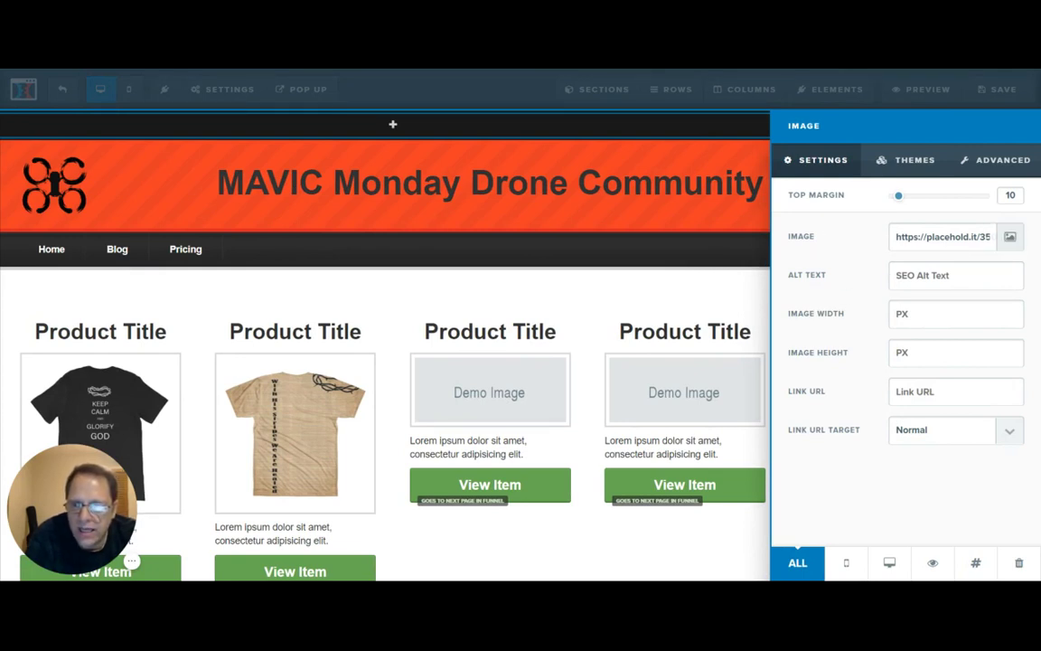
{"action": "left_click", "coordinate": [1009, 239]}
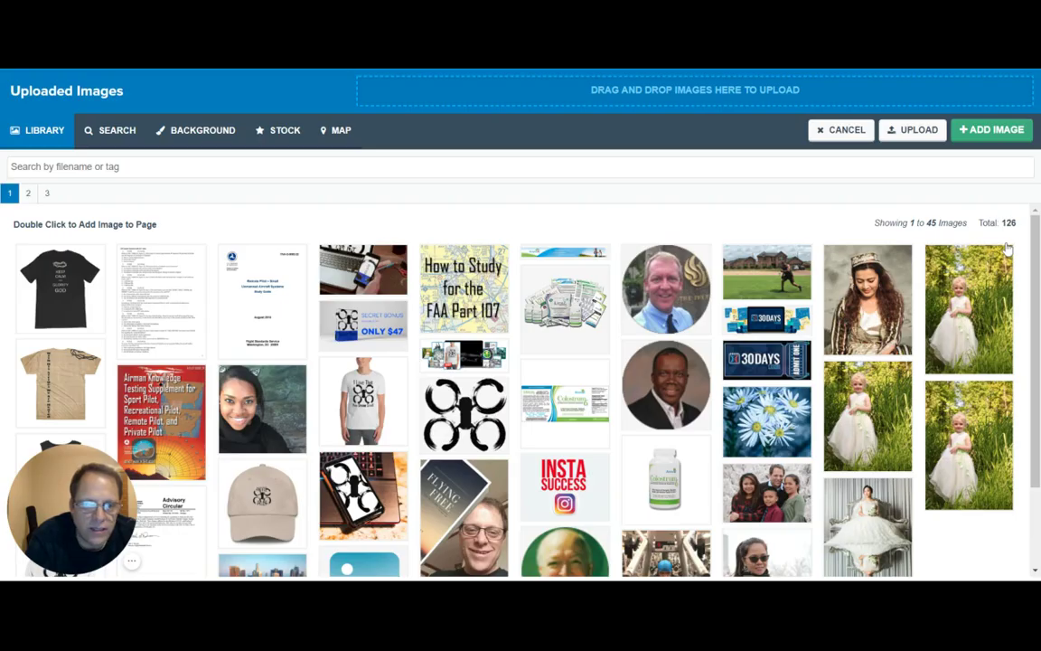
{"action": "double_click", "coordinate": [45, 449]}
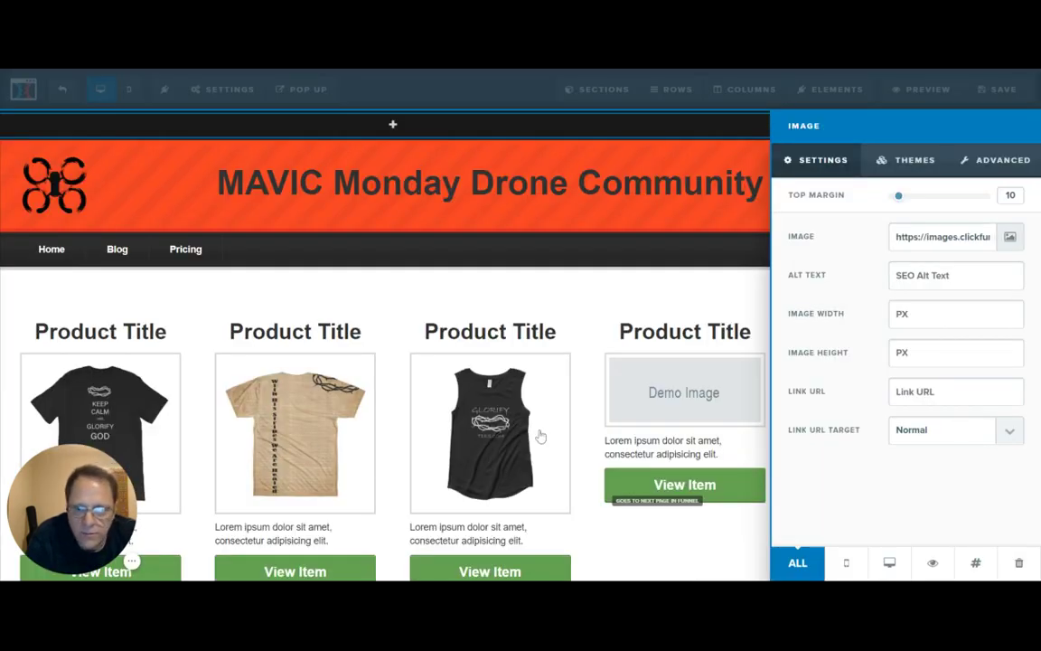
{"action": "left_click", "coordinate": [688, 411]}
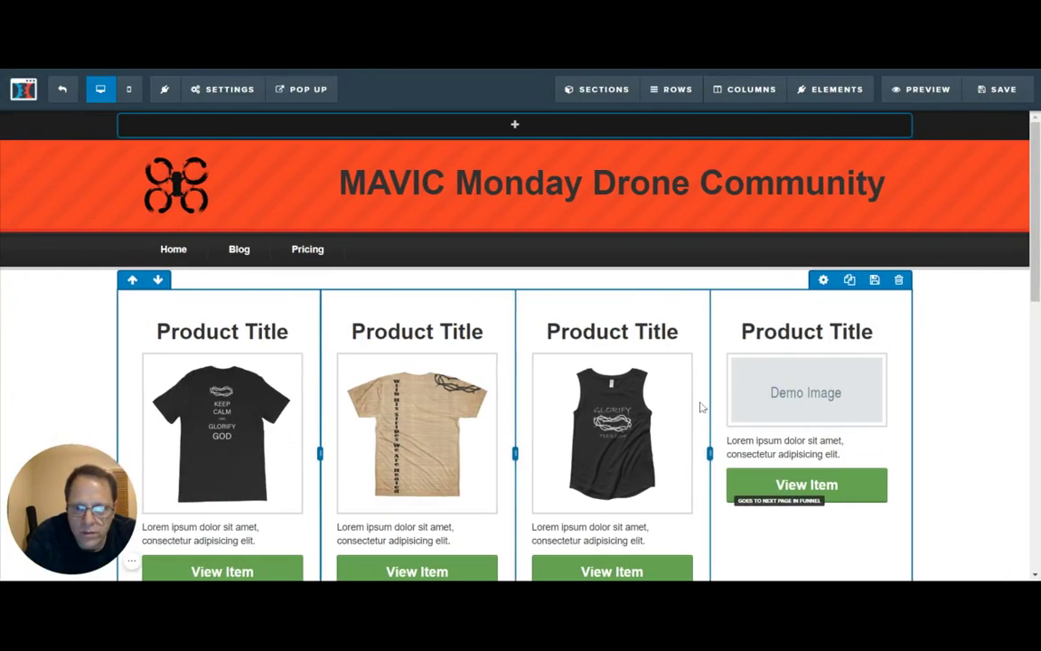
{"action": "left_click", "coordinate": [784, 400]}
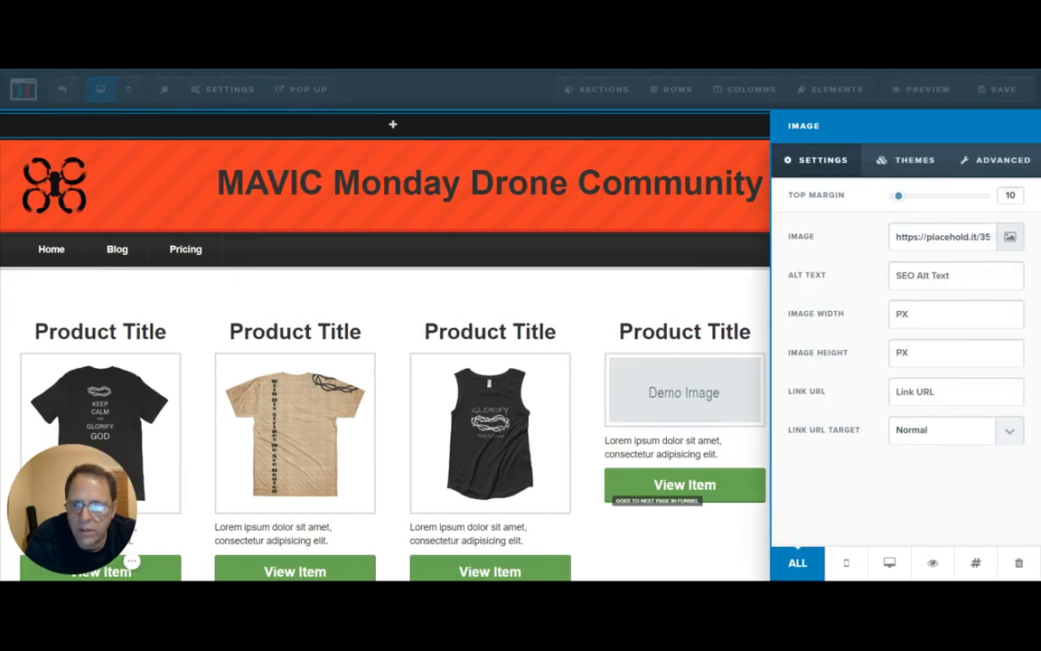
{"action": "left_click", "coordinate": [1010, 238]}
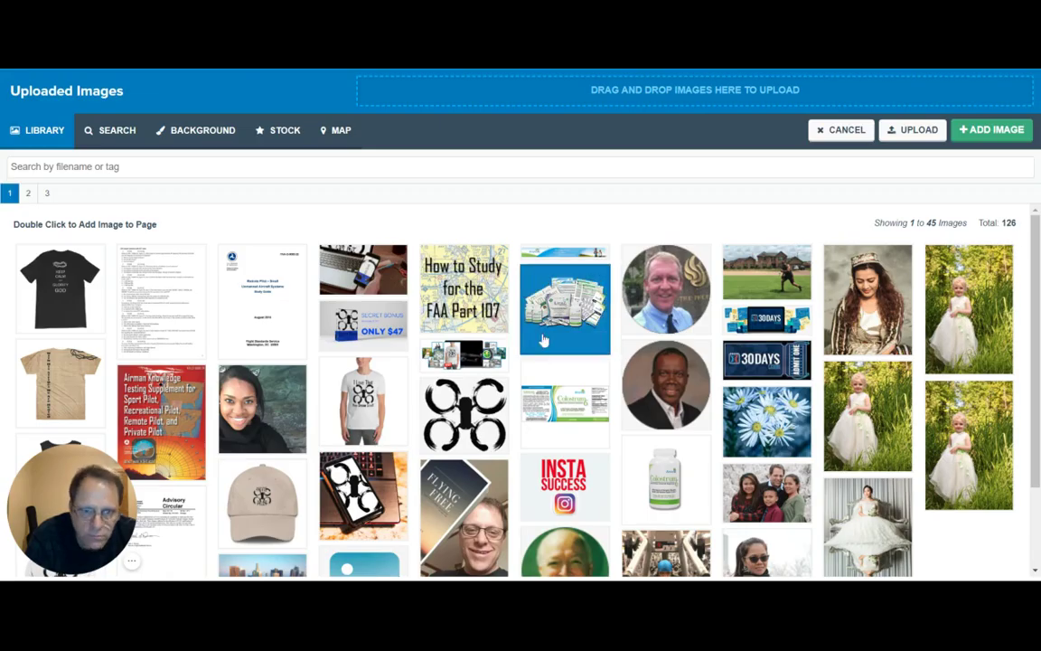
{"action": "double_click", "coordinate": [373, 393]}
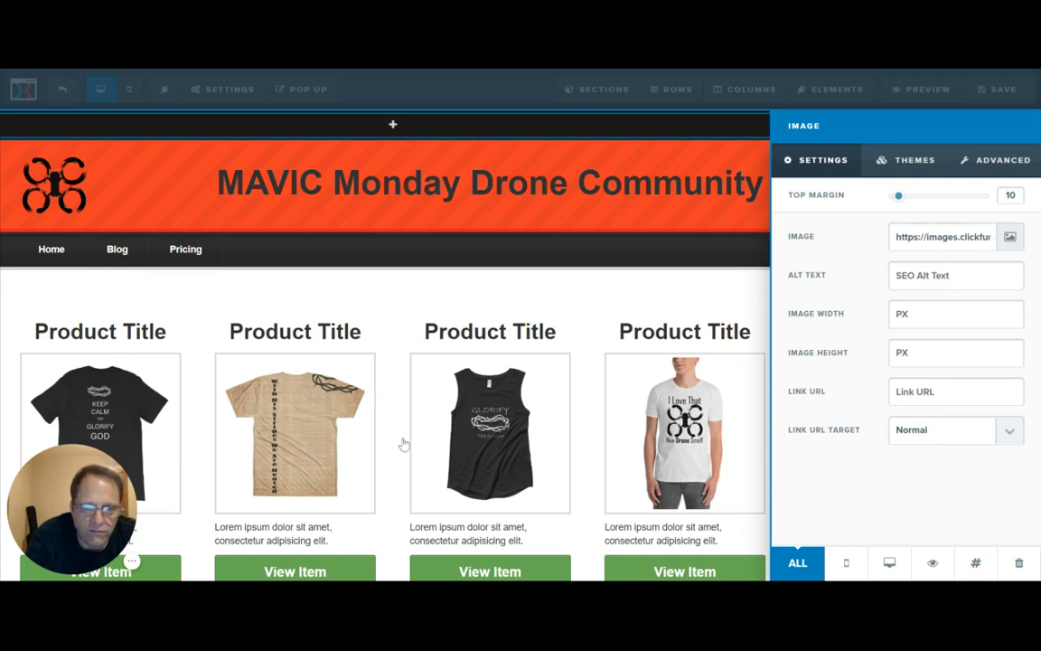
{"action": "left_click", "coordinate": [654, 302]}
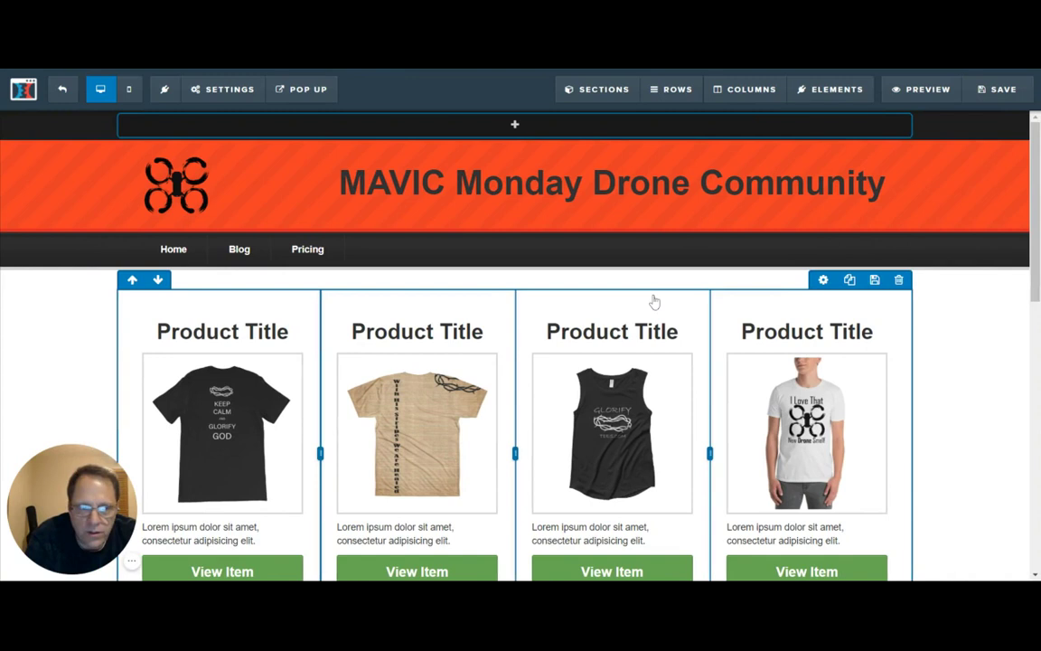
Retitle the first product 'Keep Calm Glorify Tee' and reduce its heading font size to 22
{"action": "left_click", "coordinate": [273, 332]}
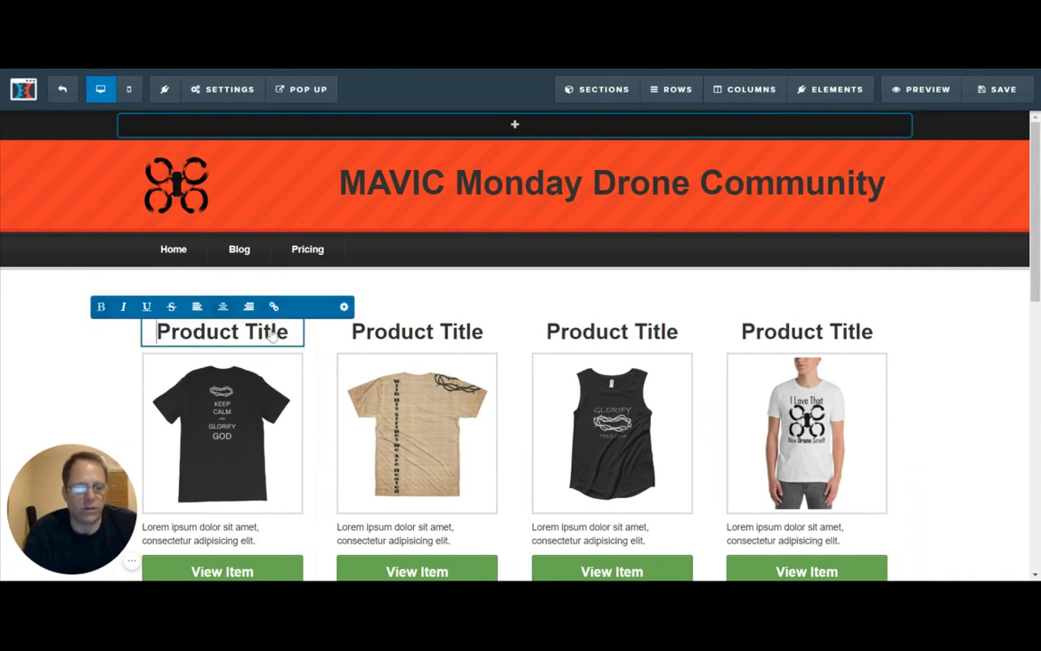
{"action": "triple_click", "coordinate": [273, 333]}
{"action": "type", "text": "Kee"}
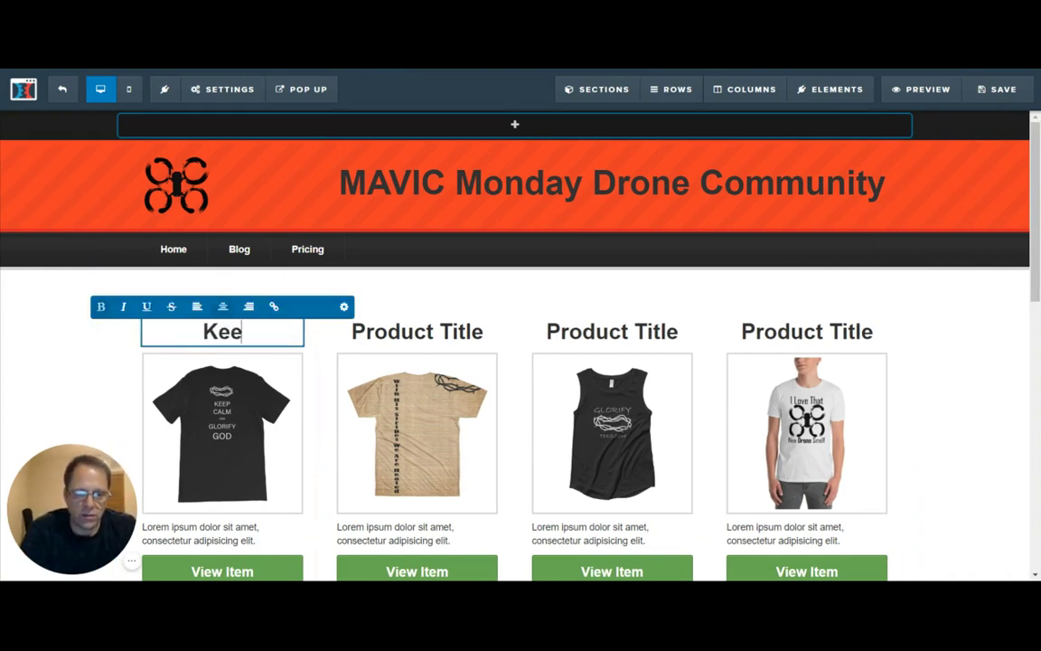
{"action": "type", "text": "p Cal"}
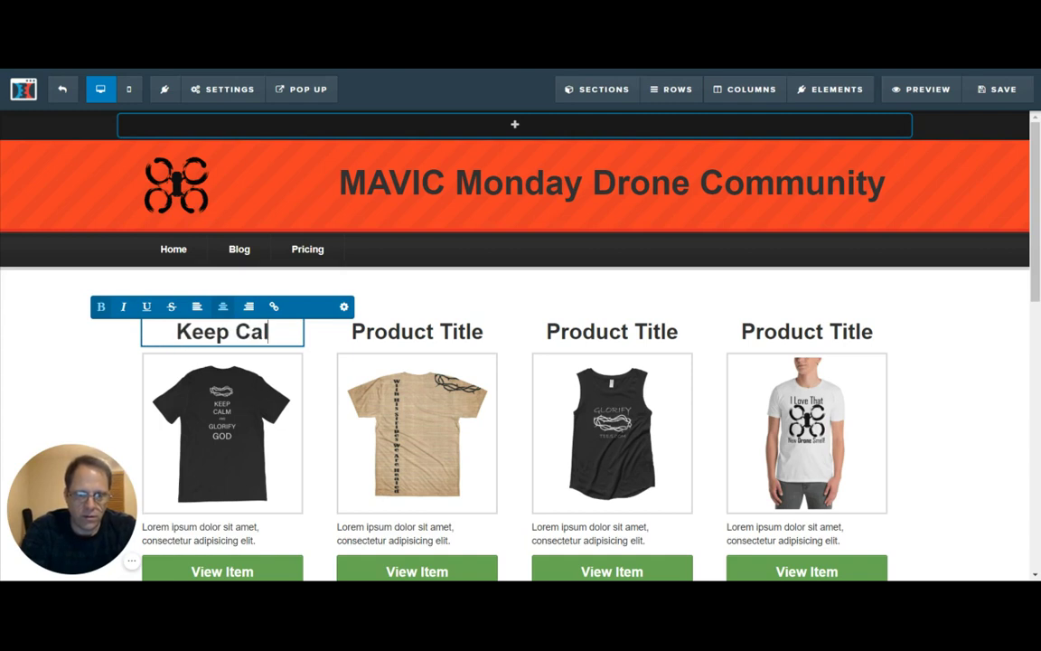
{"action": "type", "text": "m Glo"}
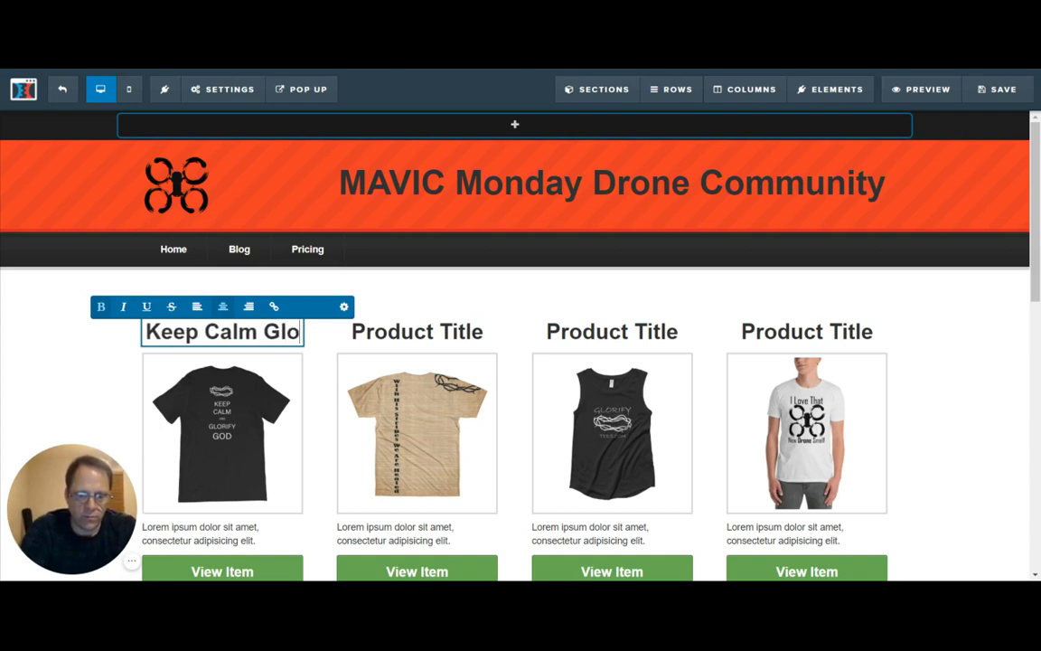
{"action": "type", "text": "rify Tee"}
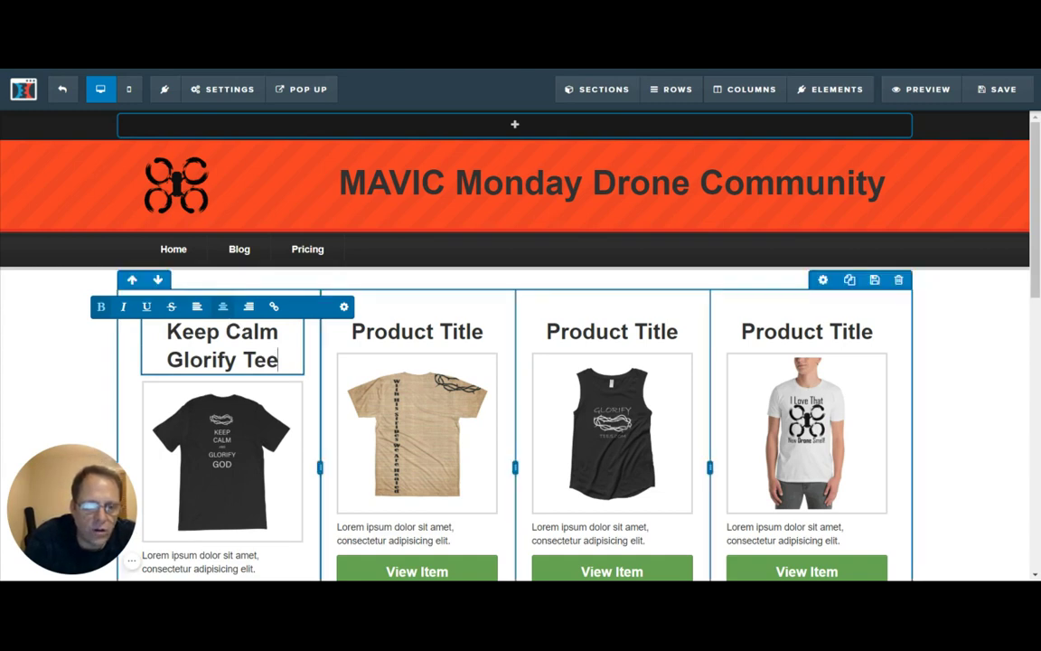
{"action": "left_click", "coordinate": [344, 307]}
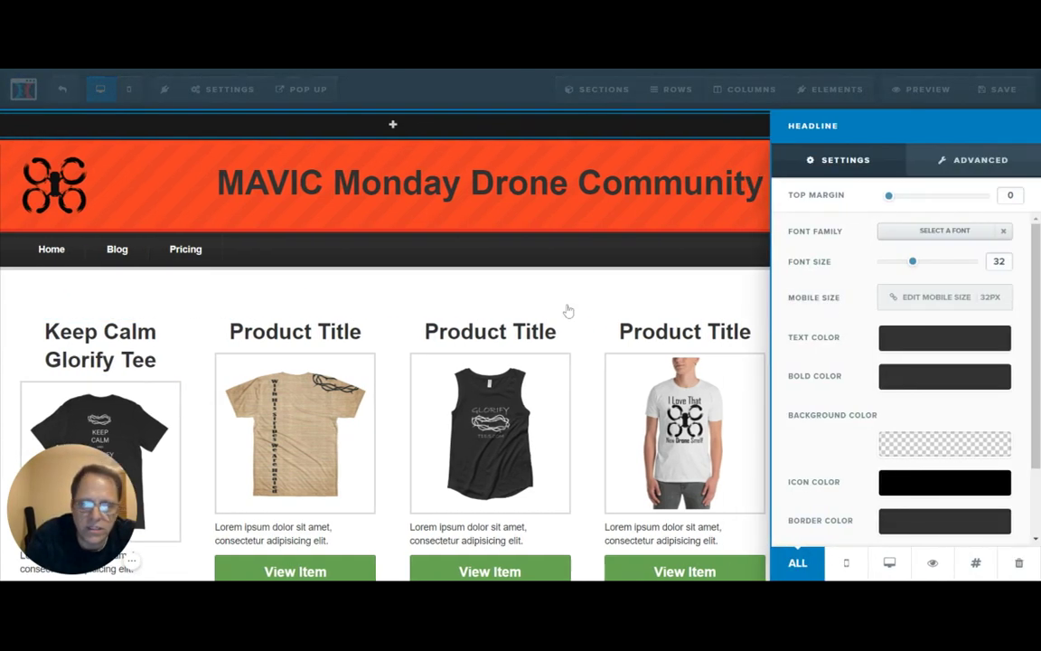
{"action": "left_click_drag", "start_coordinate": [914, 265], "coordinate": [899, 268]}
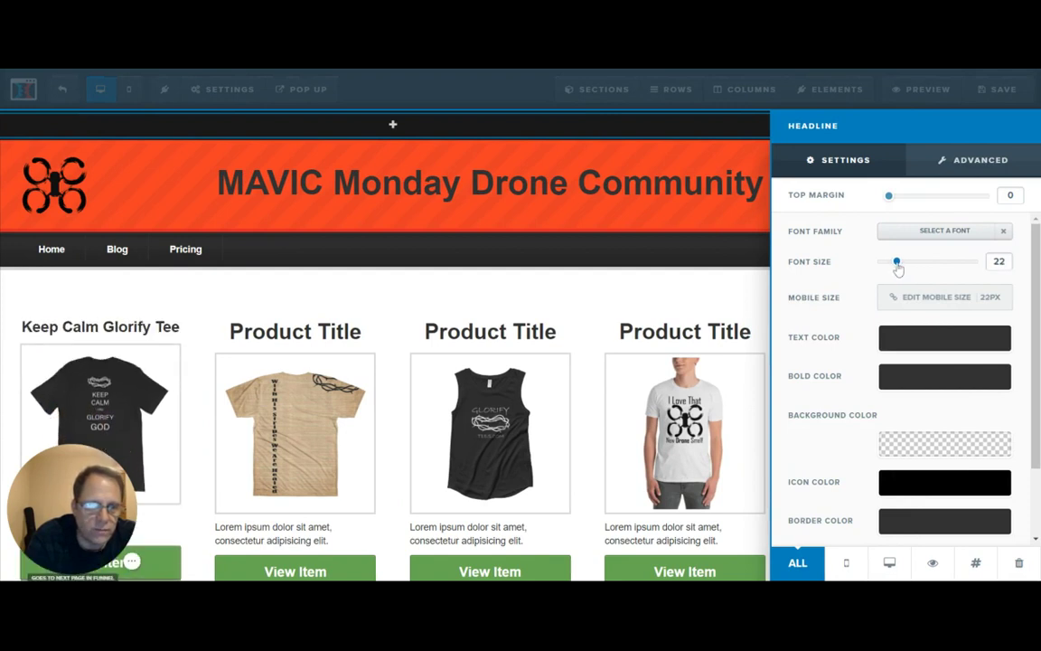
{"action": "left_click", "coordinate": [332, 427]}
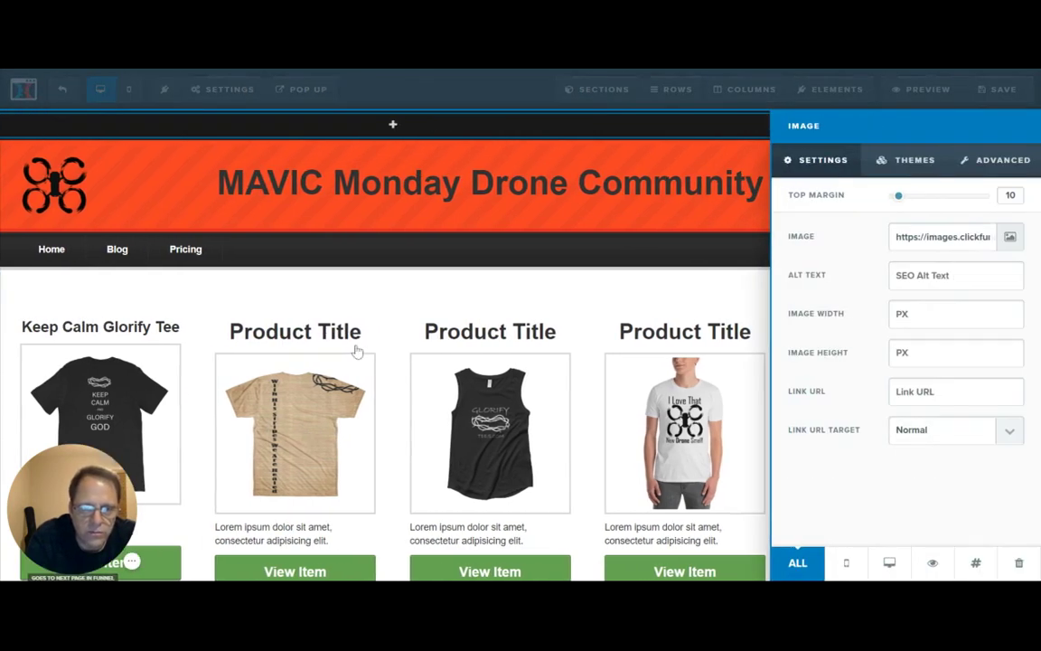
Rename the second product heading to 'Isaiah 53 Glorify Tee', fixing the misspelled name
{"action": "left_click", "coordinate": [341, 333]}
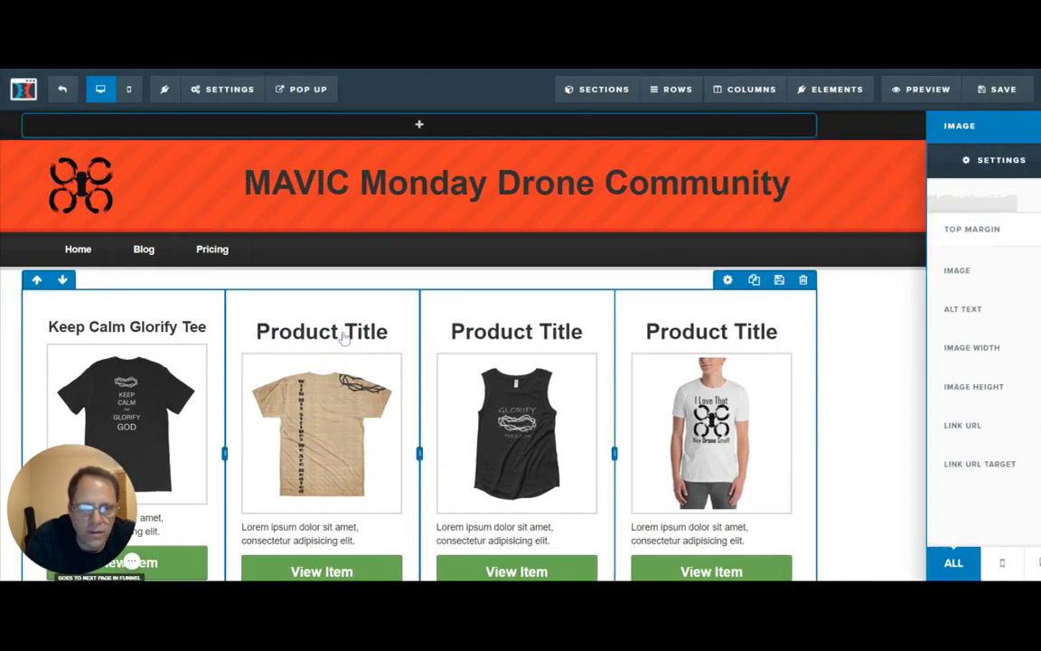
{"action": "left_click", "coordinate": [422, 336]}
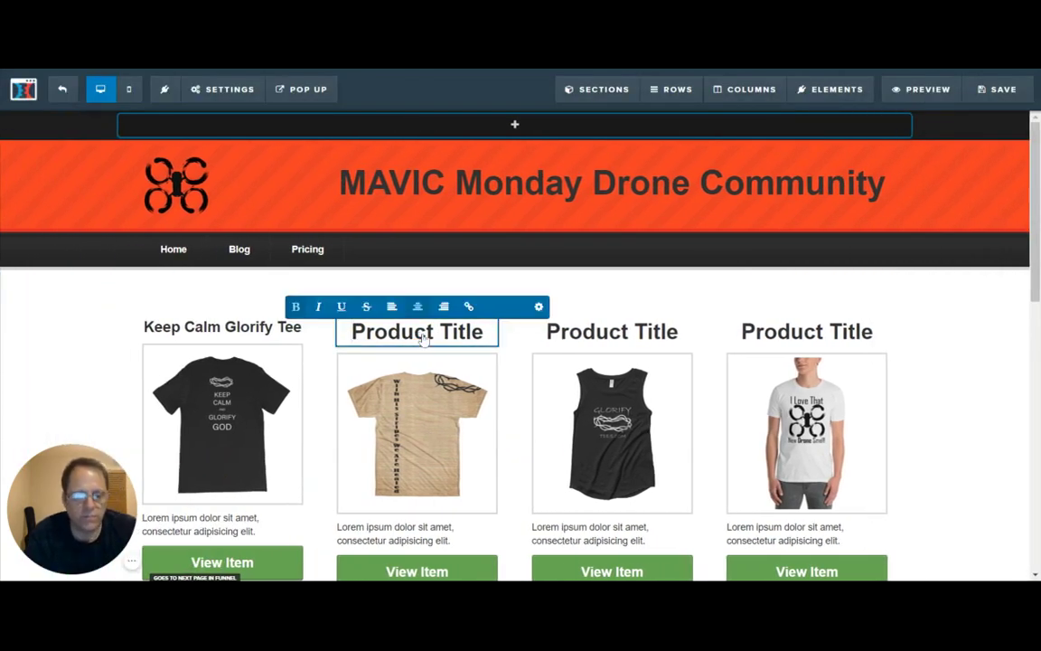
{"action": "triple_click", "coordinate": [422, 335]}
{"action": "type", "text": "Isa"}
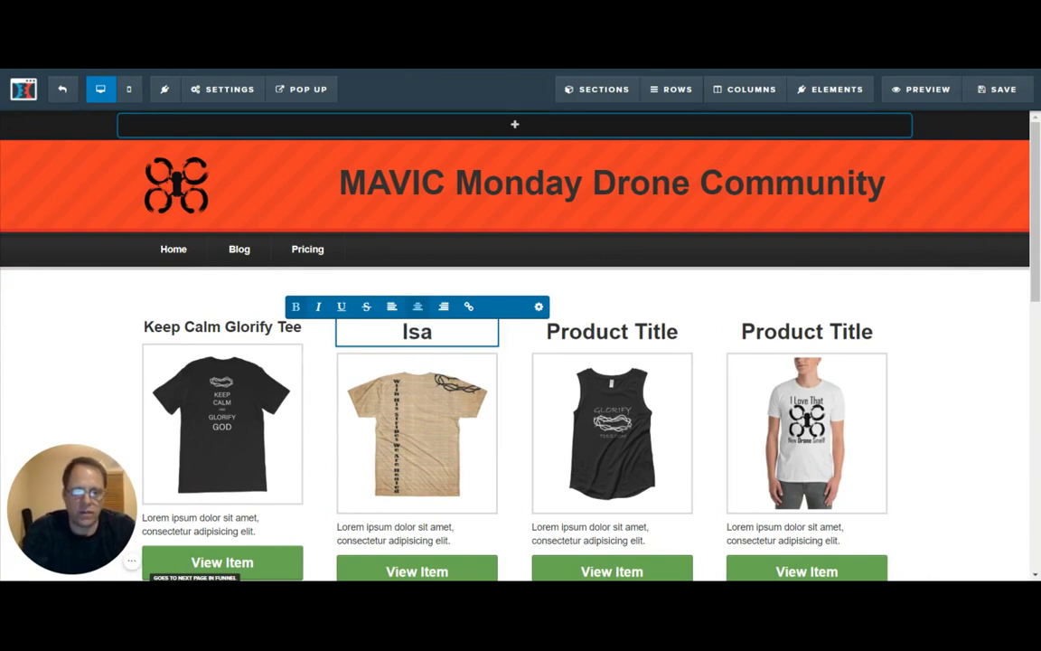
{"action": "key", "text": "BackSpace"}
{"action": "type", "text": "iah"}
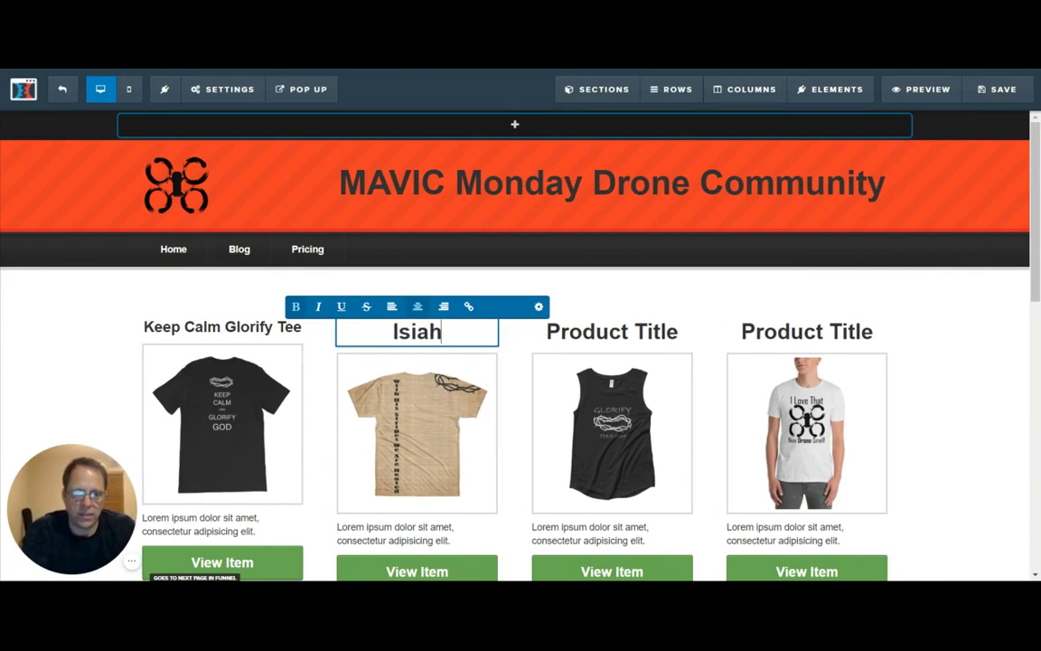
{"action": "key", "text": "BackSpace"}
{"action": "key", "text": "BackSpace"}
{"action": "key", "text": "BackSpace"}
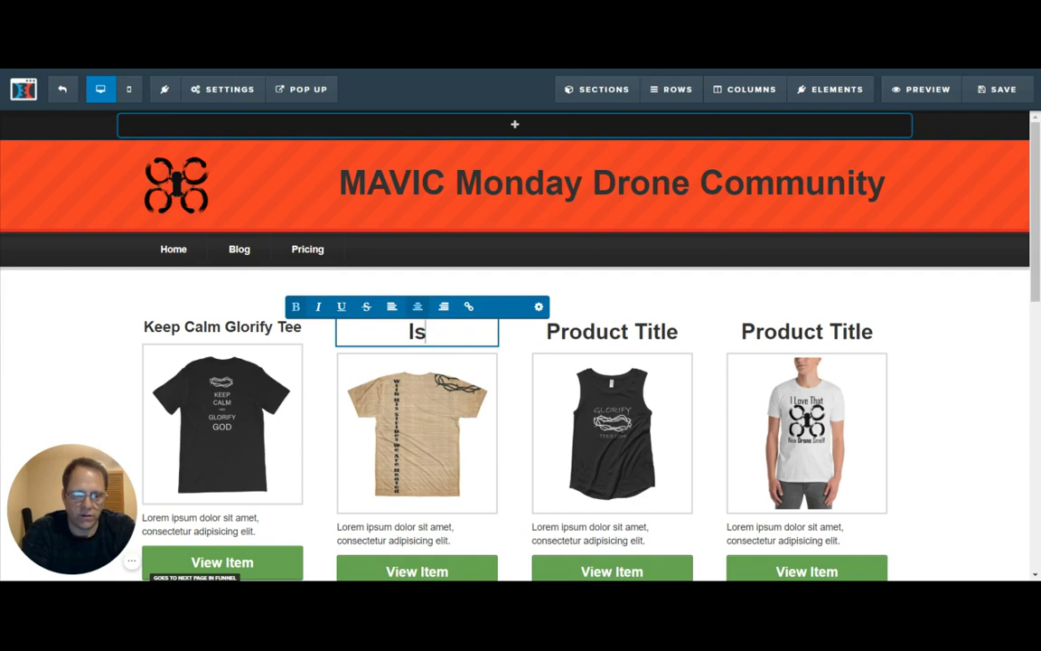
{"action": "type", "text": "siah"}
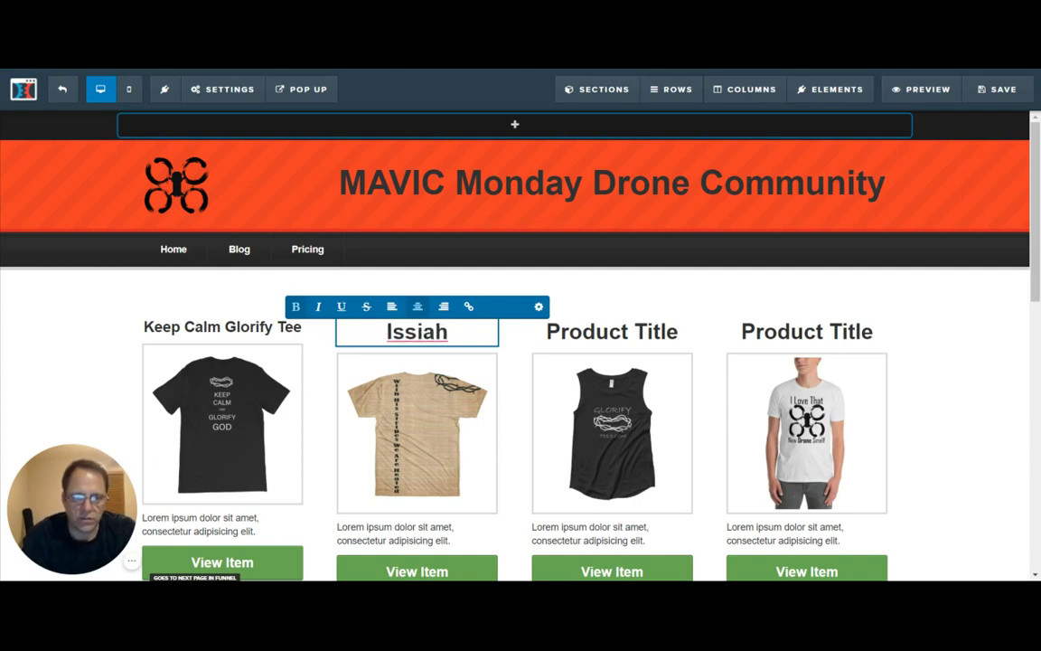
{"action": "double_click", "coordinate": [424, 336]}
{"action": "type", "text": "Isaiah"}
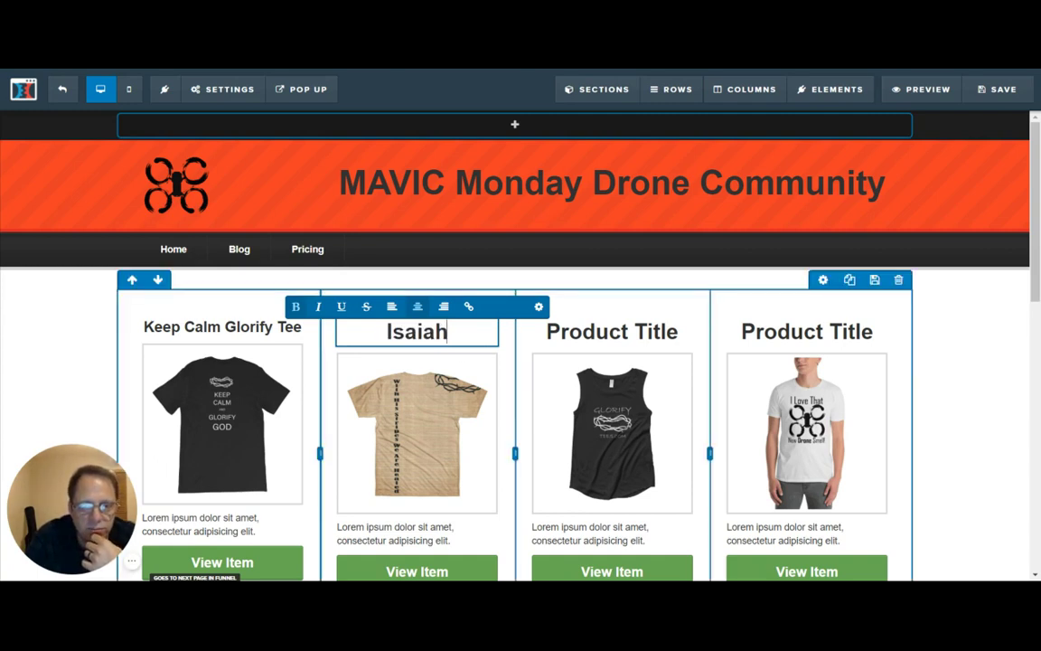
{"action": "type", "text": " 53 "}
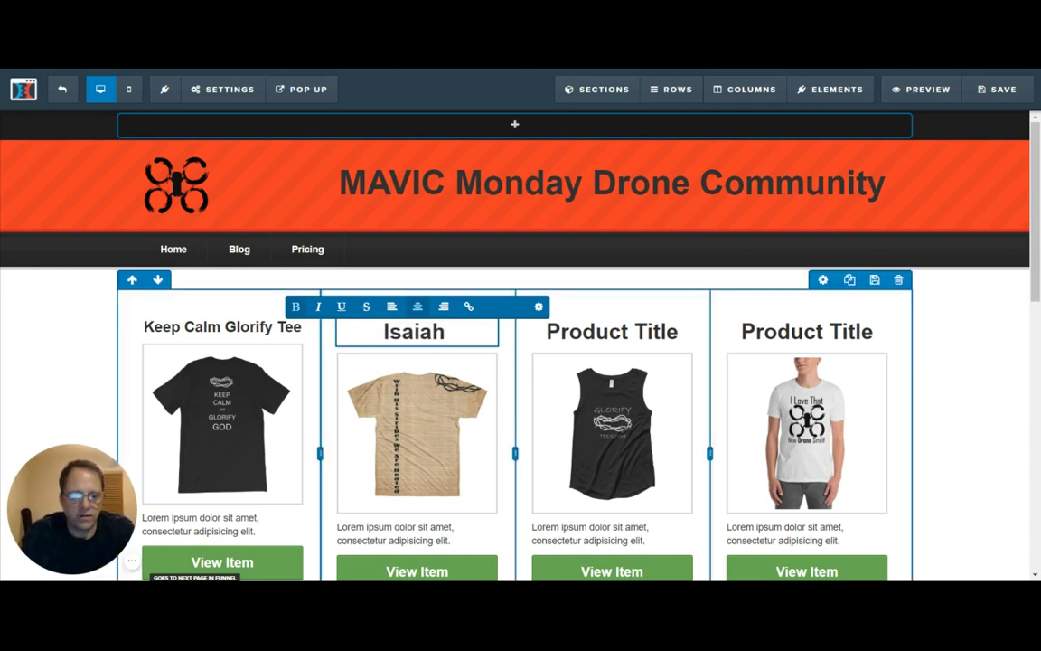
{"action": "type", "text": "G"}
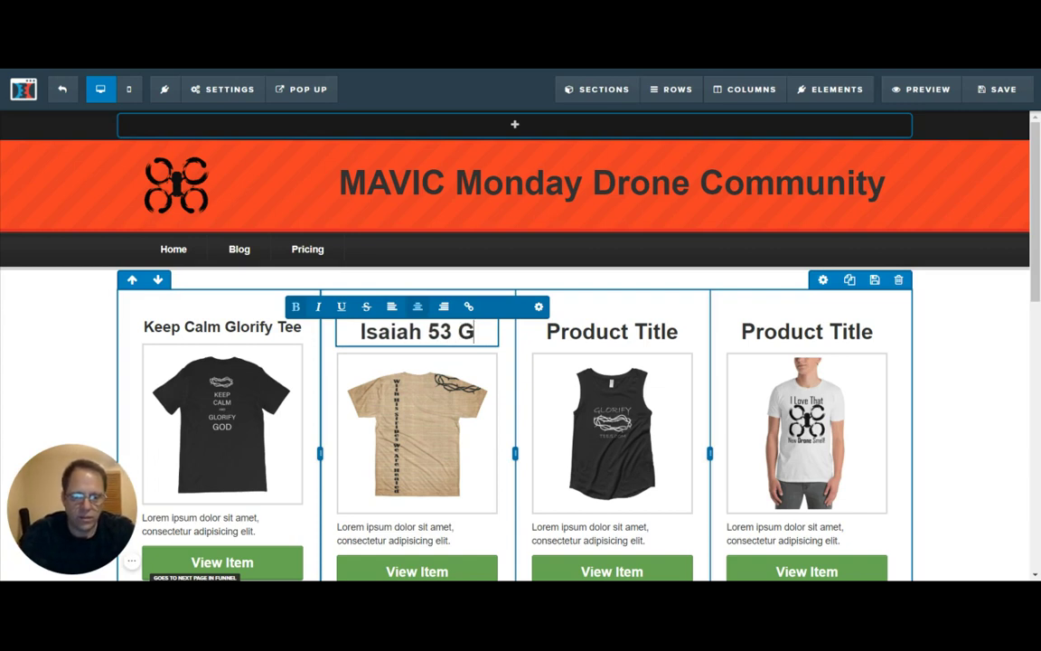
{"action": "type", "text": "lorify Tee"}
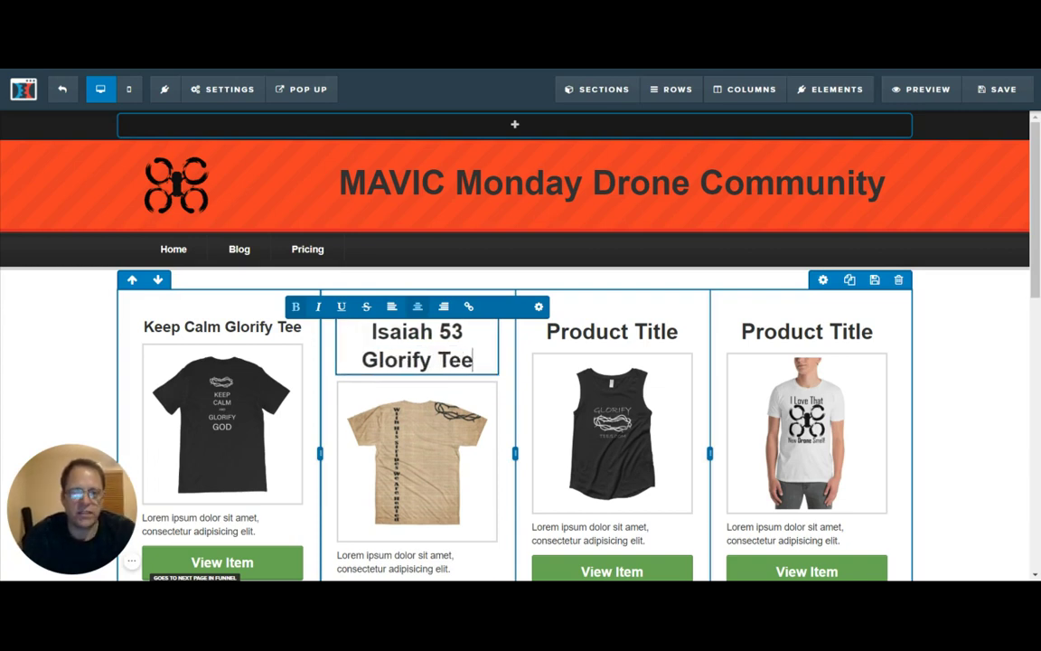
Shrink the 'Isaiah 53 Glorify Tee' heading to font size 24 so it fits on one line
{"action": "left_click", "coordinate": [538, 306]}
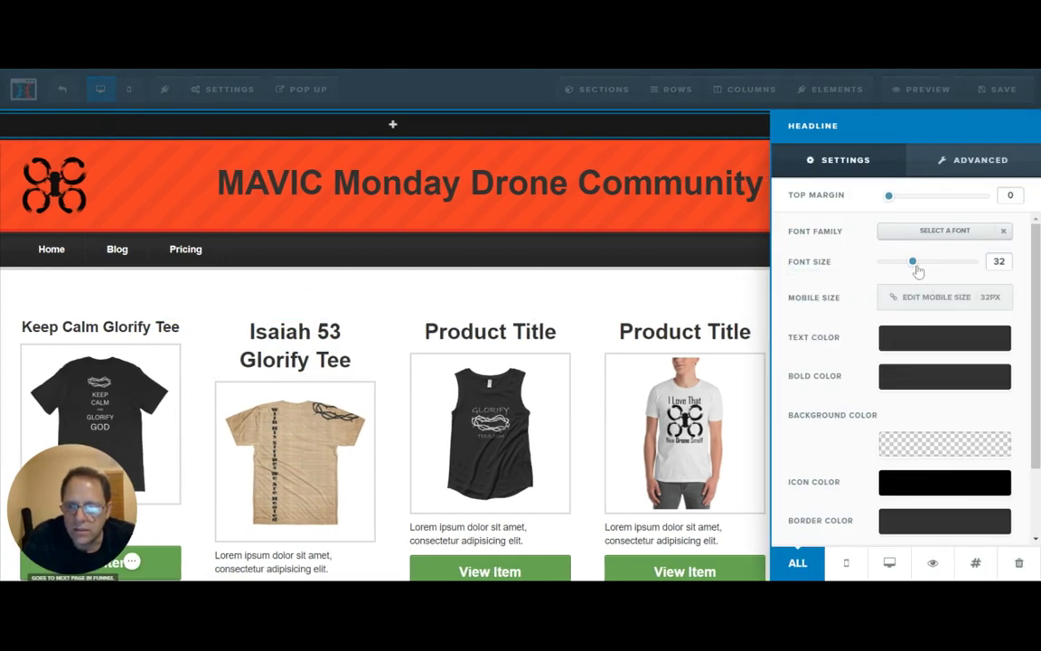
{"action": "left_click_drag", "start_coordinate": [912, 262], "coordinate": [904, 269]}
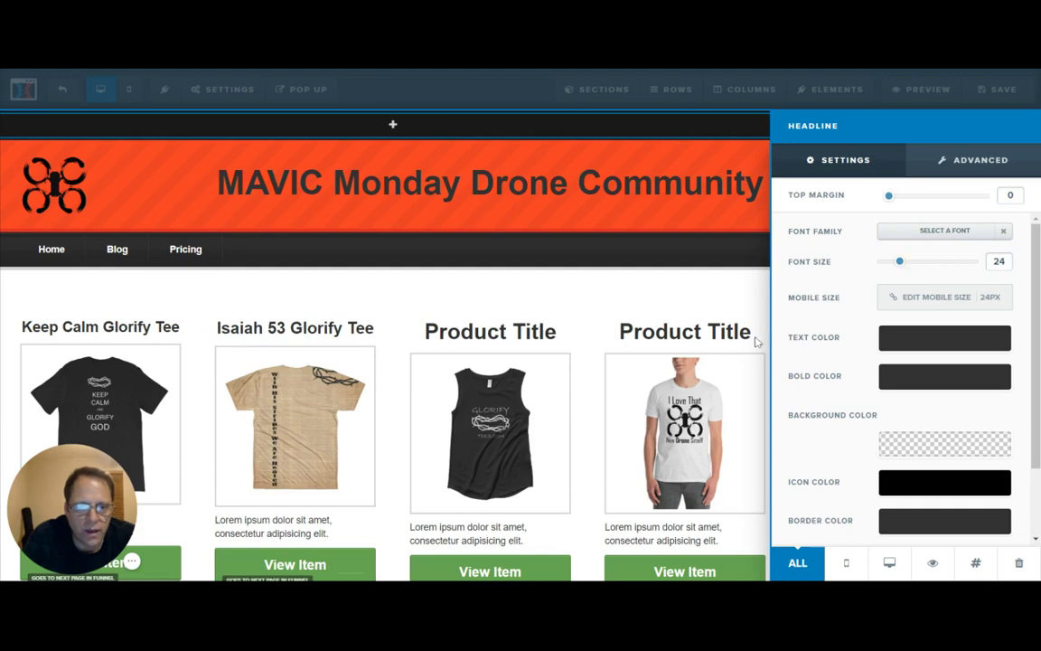
{"action": "left_click", "coordinate": [545, 403]}
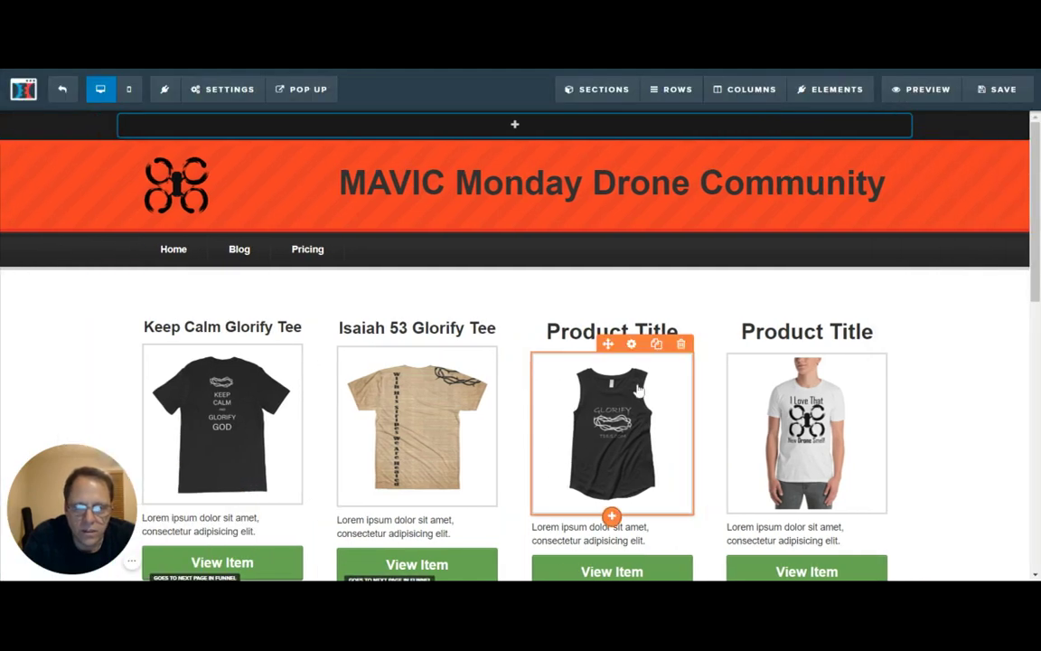
{"action": "left_click", "coordinate": [586, 341]}
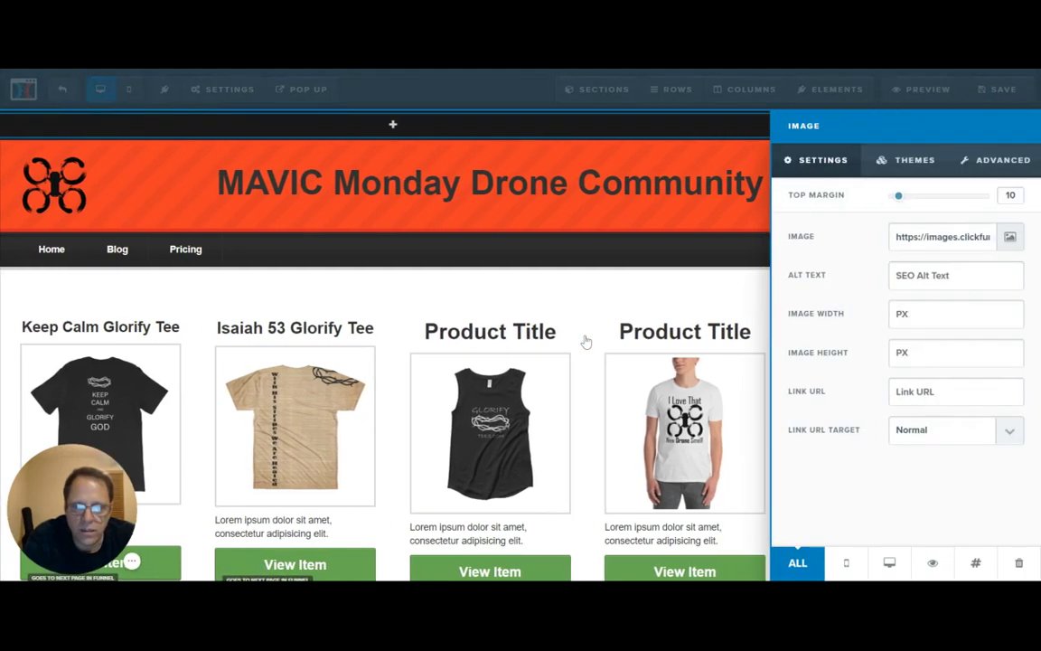
{"action": "left_click", "coordinate": [532, 334]}
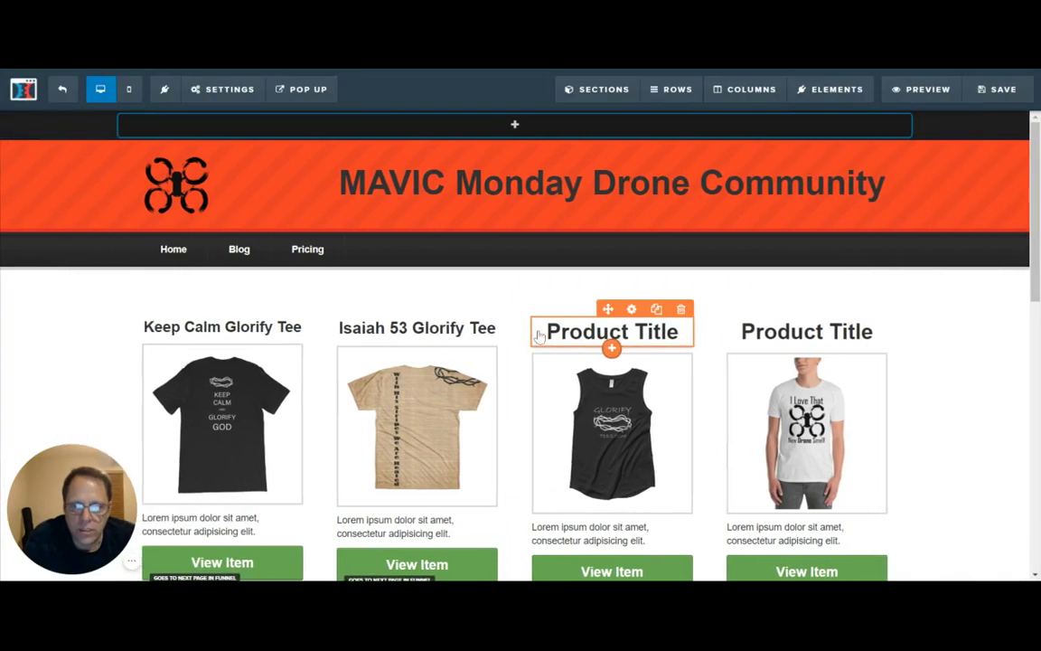
Rename the third product heading 'Glorify Muscle Tee' and reduce its font size to 24
{"action": "left_click", "coordinate": [562, 334]}
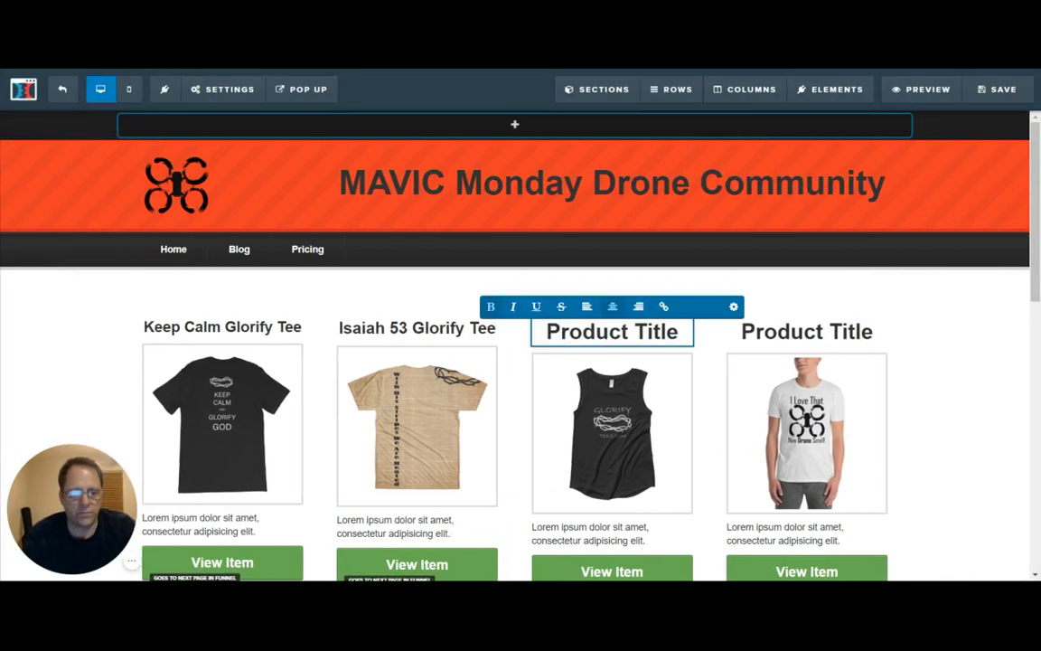
{"action": "key", "text": "ctrl+a"}
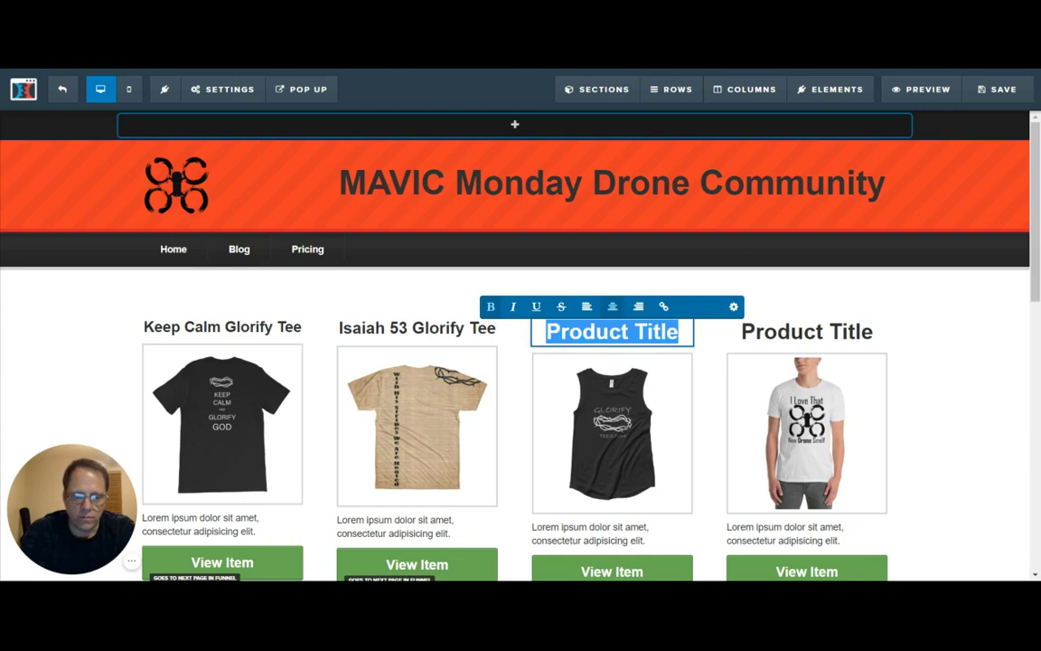
{"action": "type", "text": "Glori"}
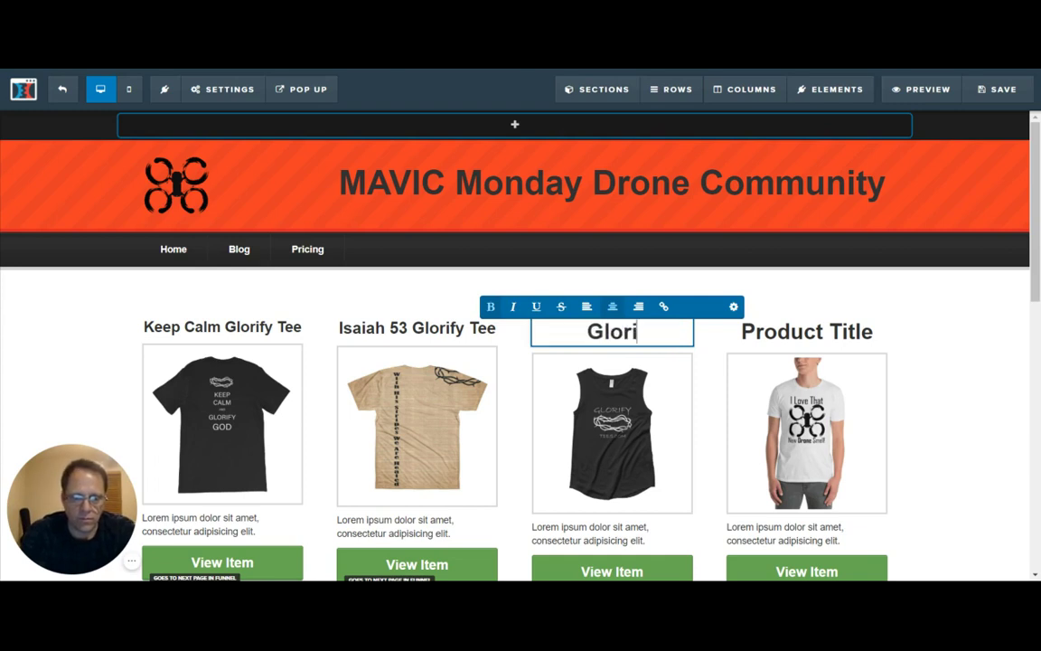
{"action": "type", "text": "fy Mu"}
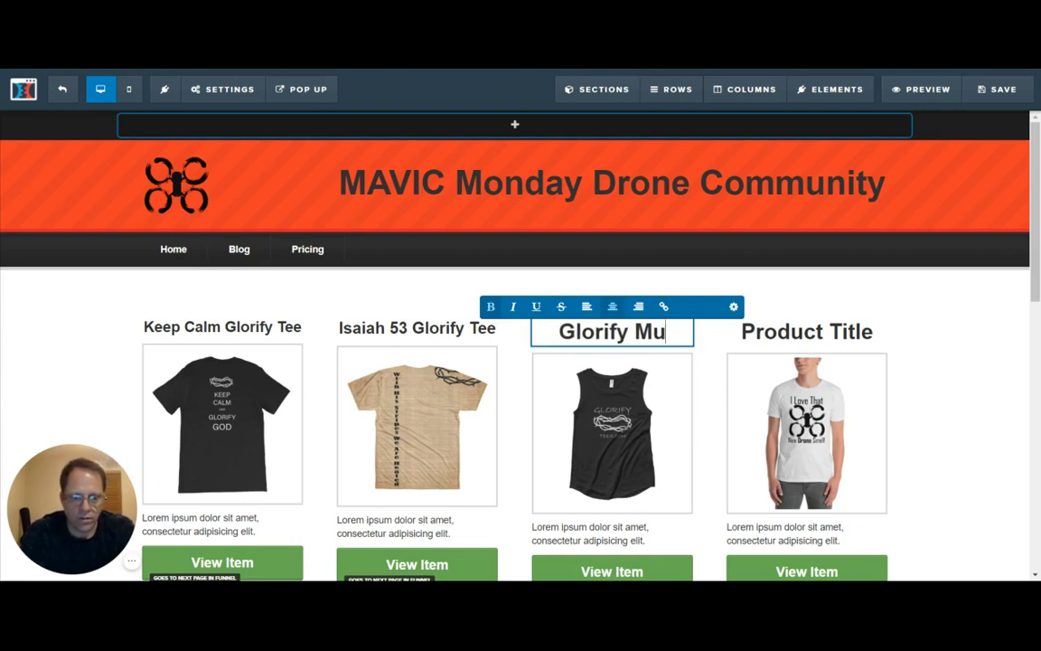
{"action": "type", "text": "scle Tee"}
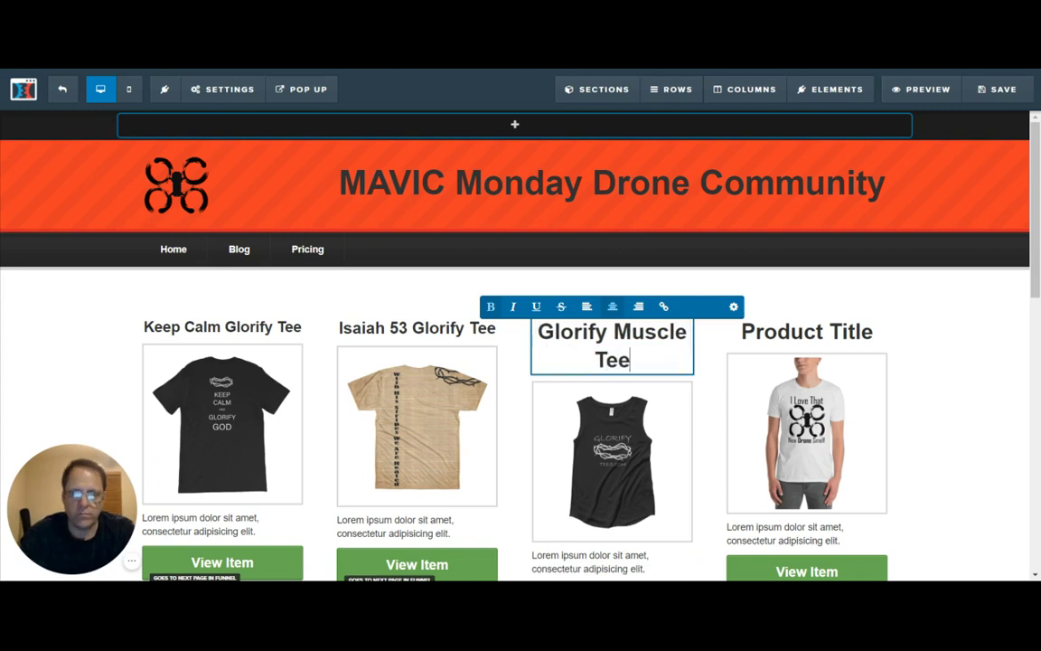
{"action": "left_click", "coordinate": [733, 307]}
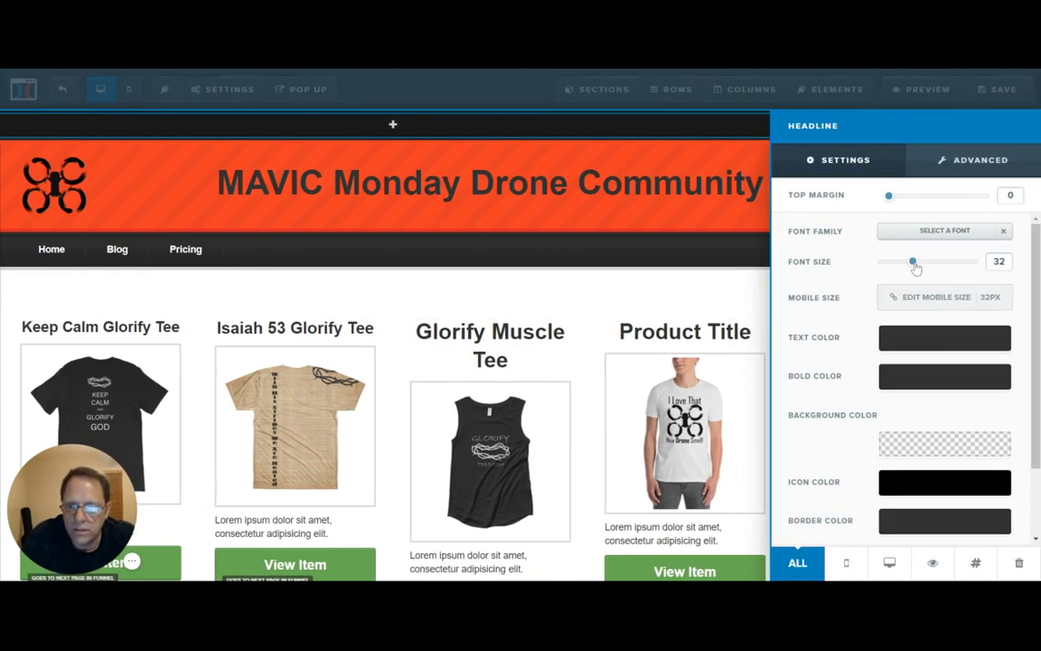
{"action": "left_click_drag", "start_coordinate": [914, 264], "coordinate": [902, 268]}
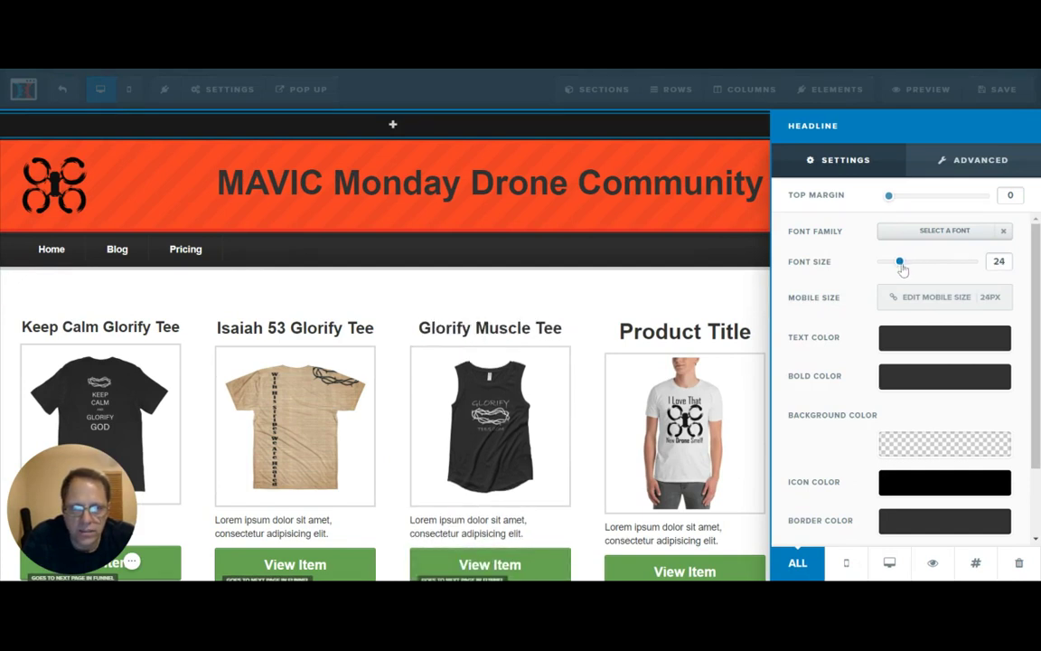
Rename the fourth product heading 'New Drone Smell Tee' and shrink its font size to 22
{"action": "left_click", "coordinate": [695, 340]}
{"action": "left_click", "coordinate": [785, 340]}
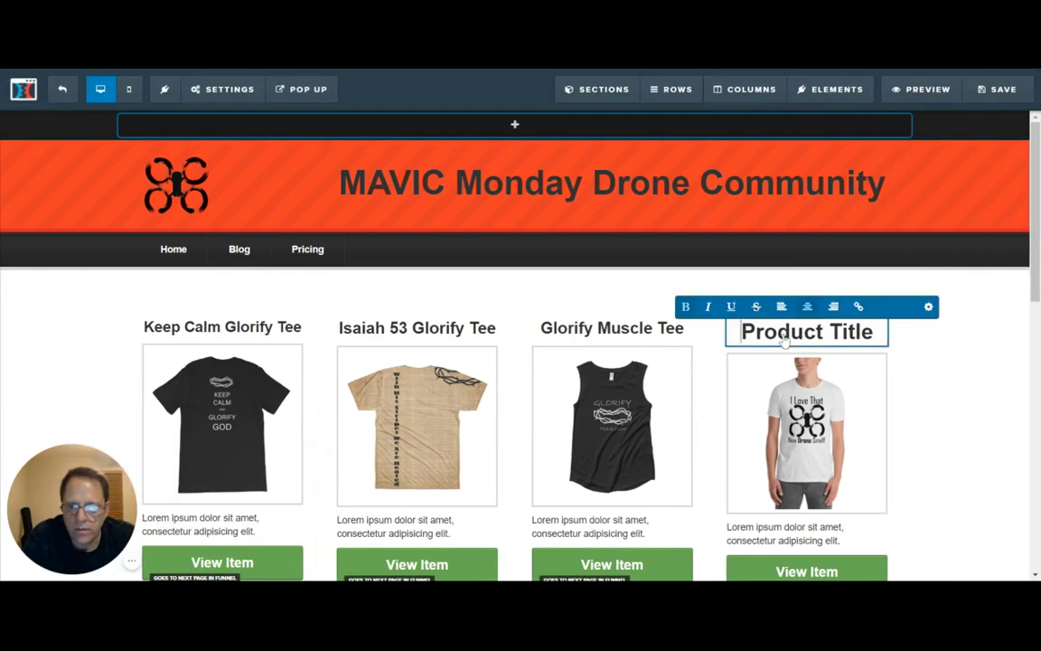
{"action": "key", "text": "ctrl+a"}
{"action": "type", "text": "New"}
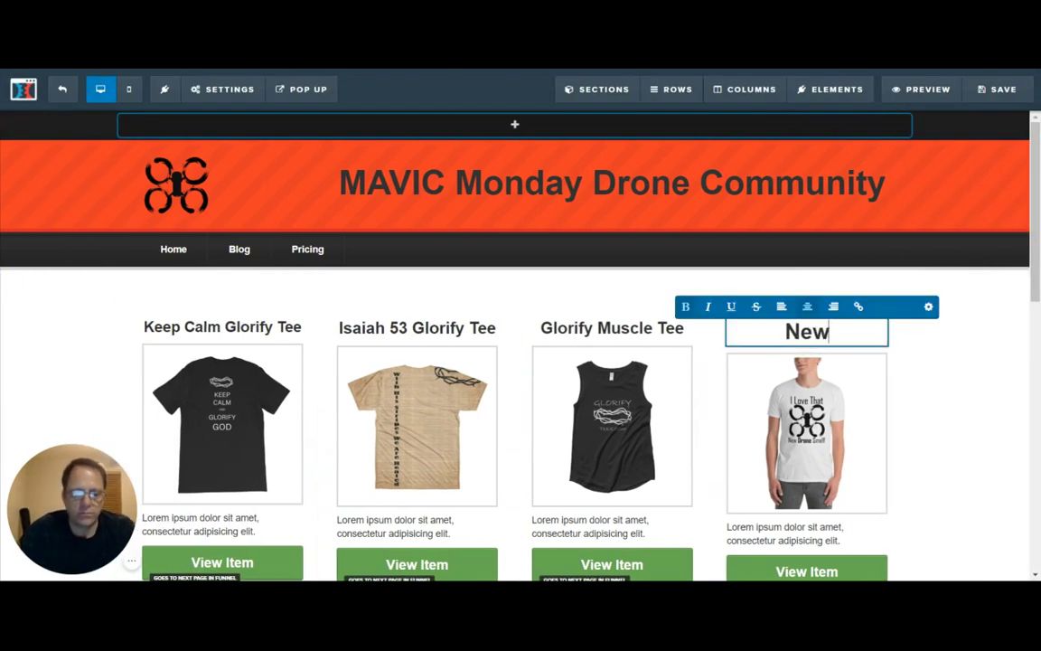
{"action": "type", "text": " Drone Smel"}
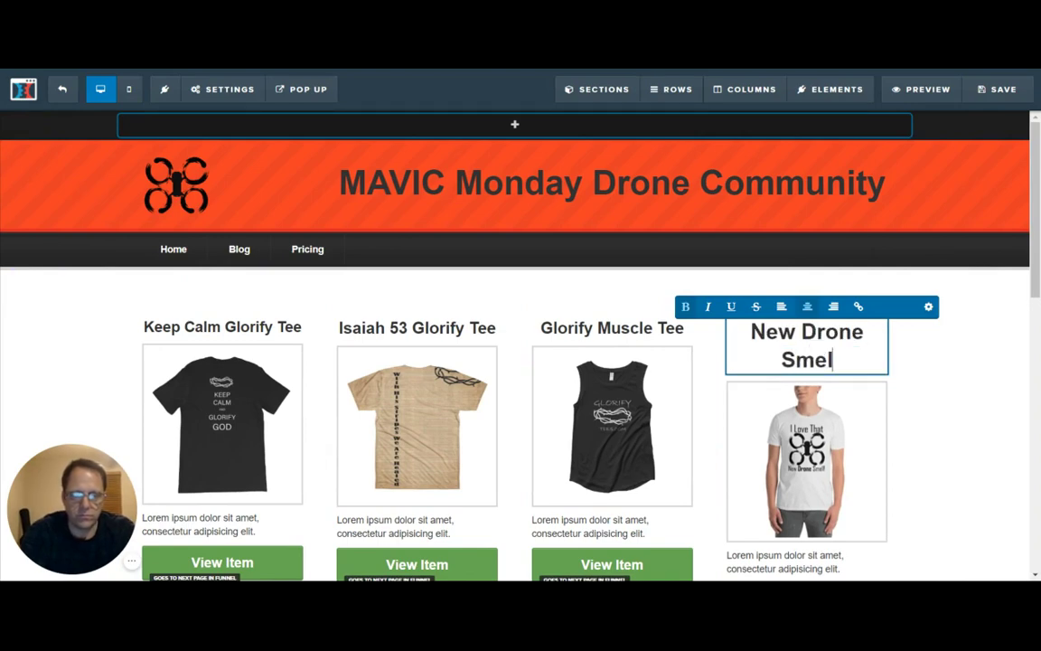
{"action": "type", "text": "l Tee"}
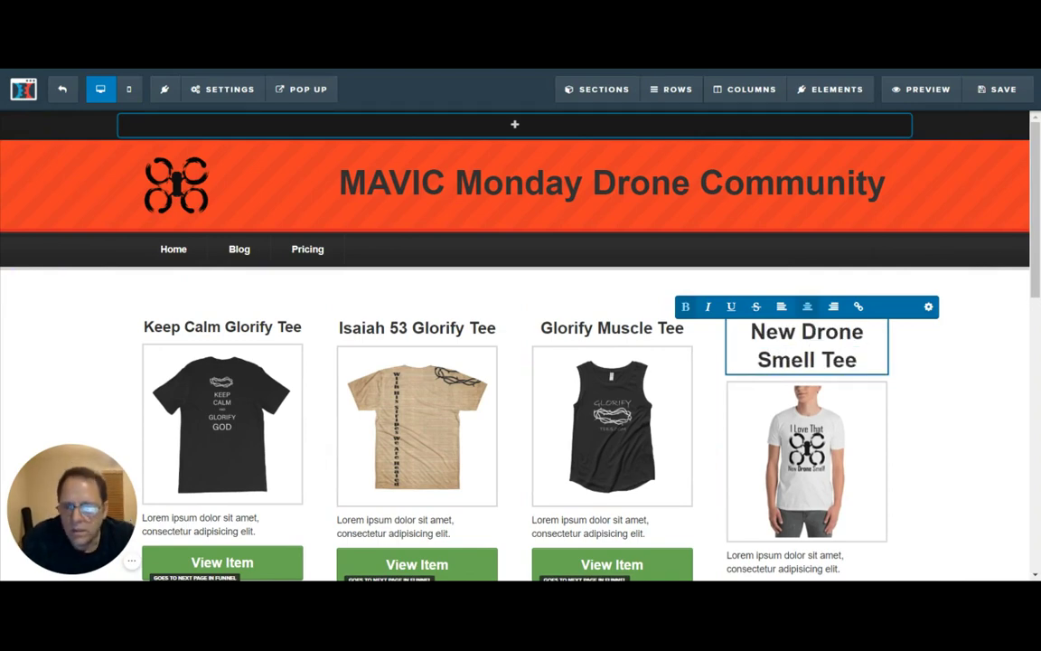
{"action": "left_click", "coordinate": [928, 309]}
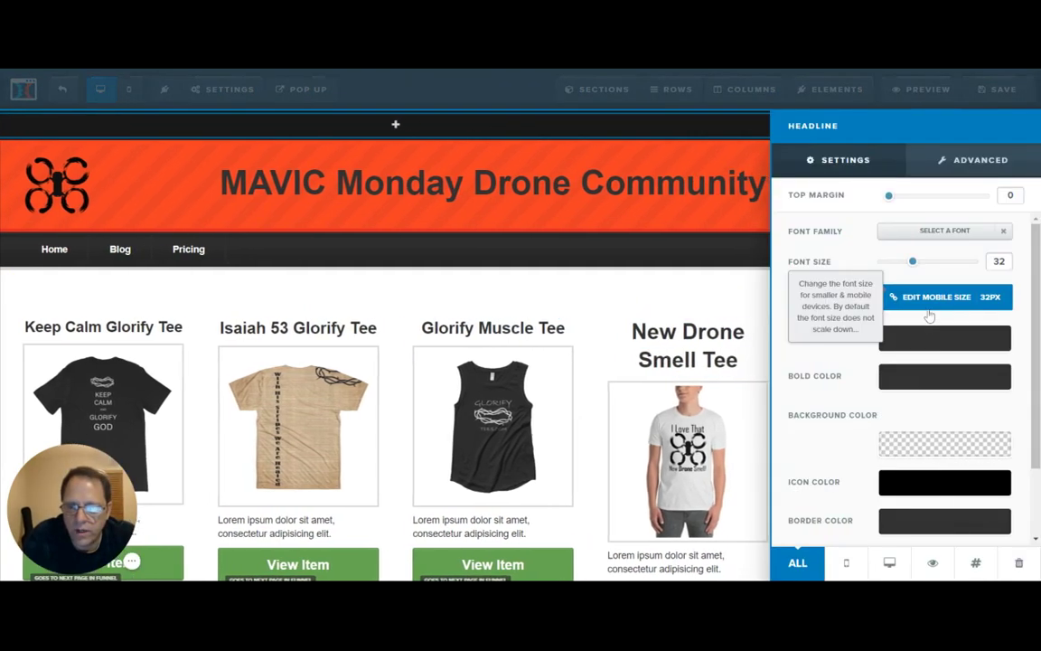
{"action": "left_click_drag", "start_coordinate": [915, 269], "coordinate": [898, 269]}
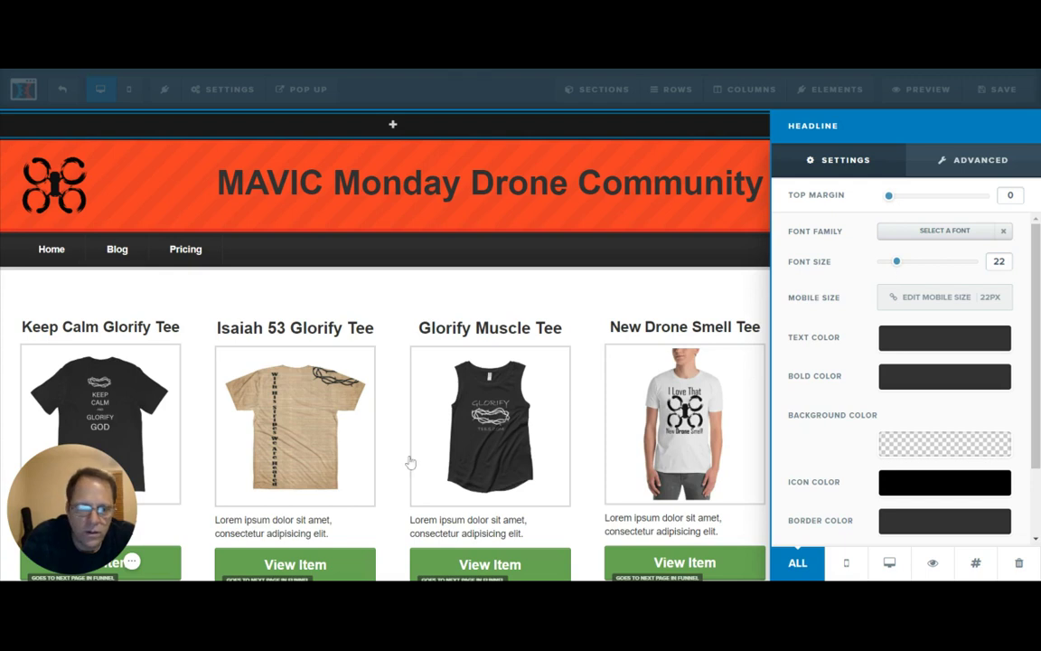
{"action": "left_click", "coordinate": [249, 472]}
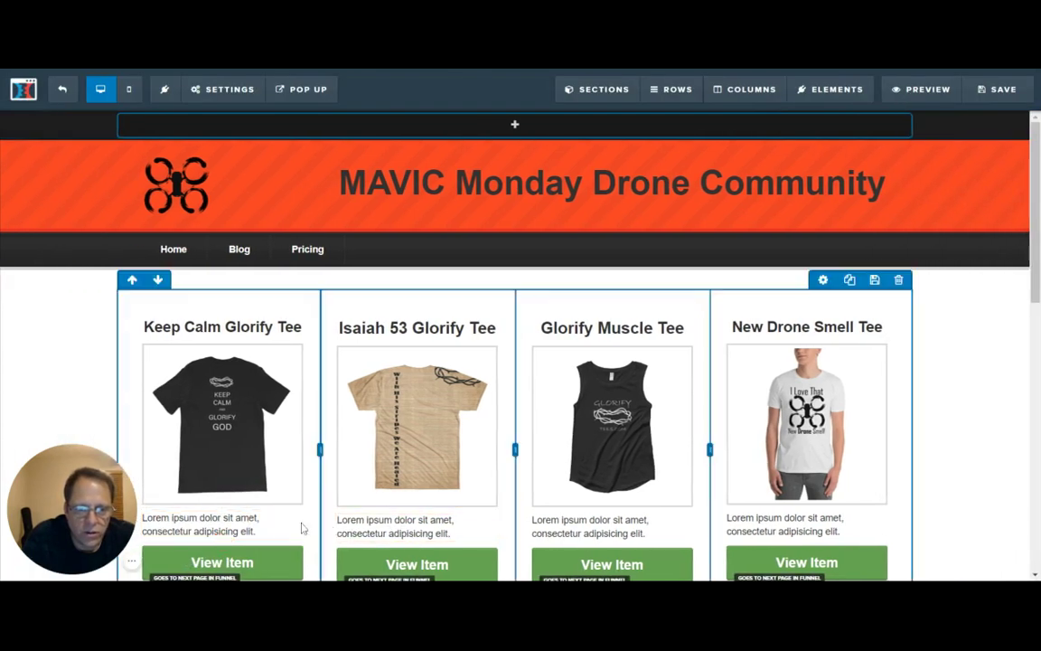
Replace the Keep Calm Glorify Tee description with 'Made in America, all cotton...' and save the page
{"action": "left_click", "coordinate": [230, 522]}
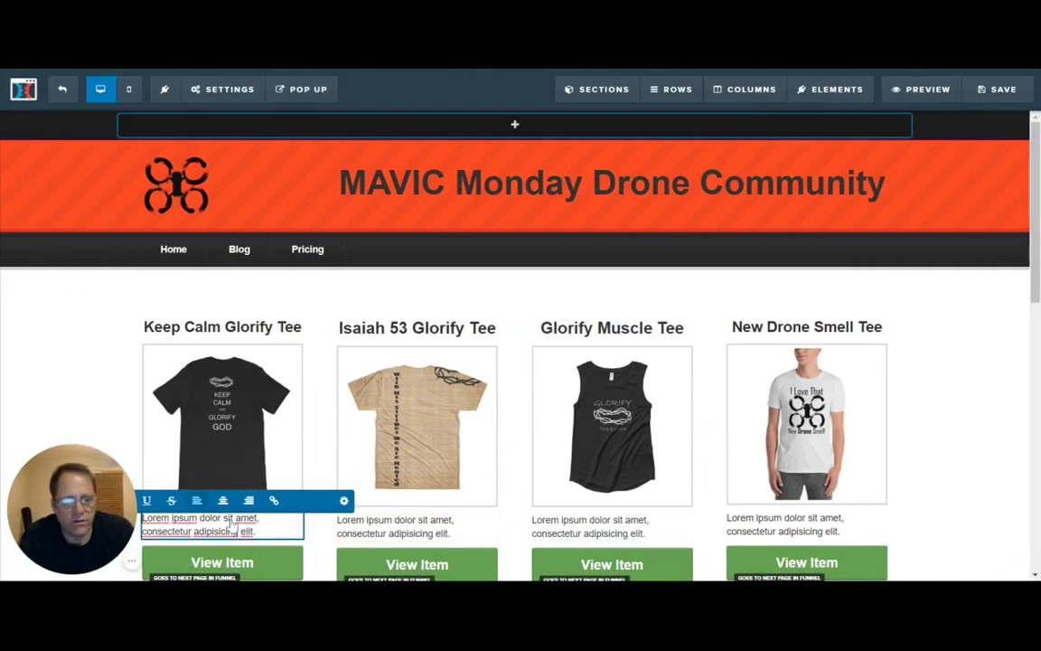
{"action": "triple_click", "coordinate": [231, 522]}
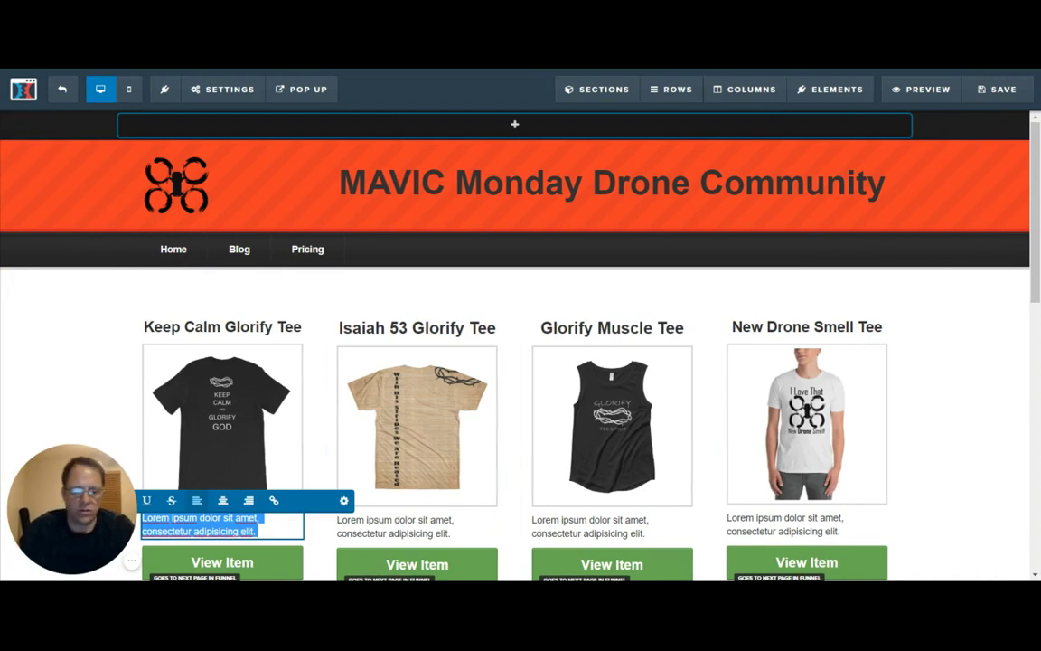
{"action": "type", "text": "Mace in America, all cotton..."}
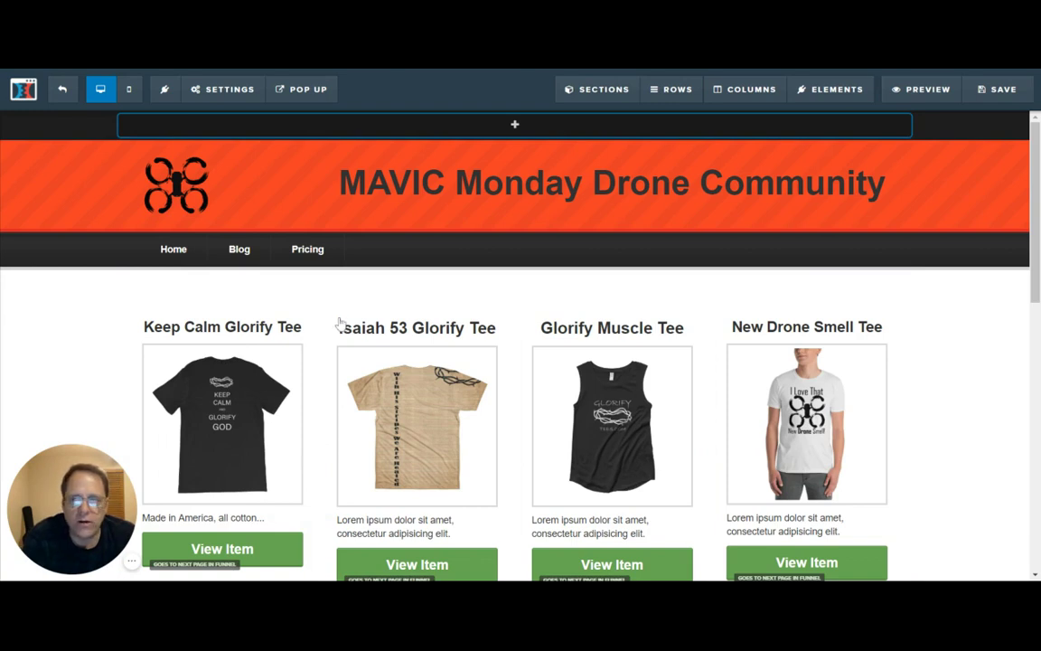
{"action": "left_click", "coordinate": [996, 101]}
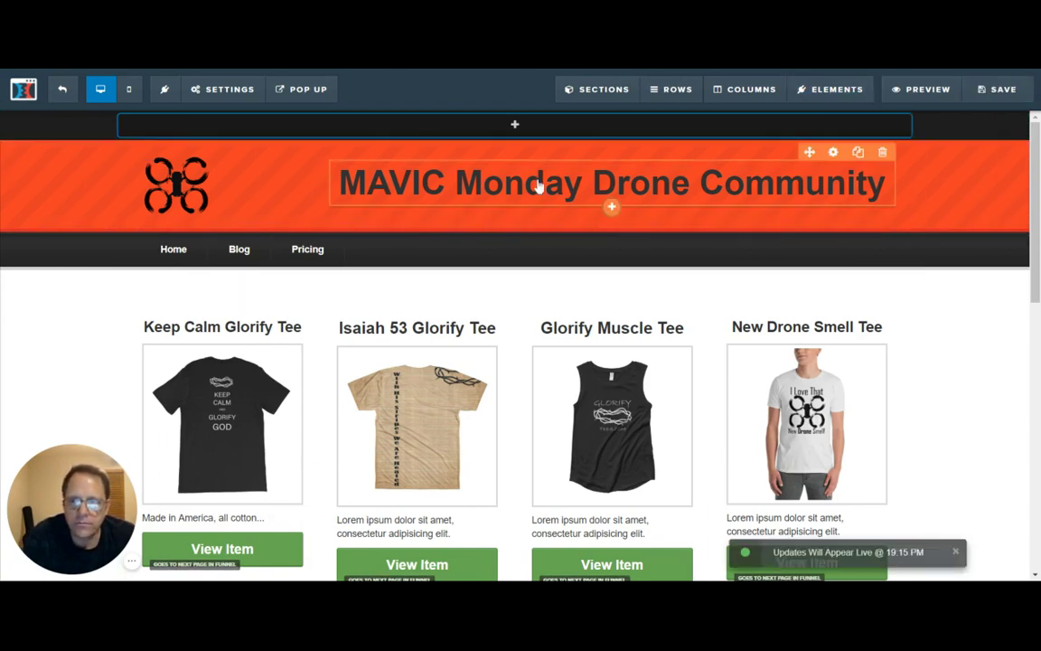
Leave the editor and start a new Thank You Page step in the RIPPLN STOREFRONT funnel
{"action": "left_click", "coordinate": [65, 91]}
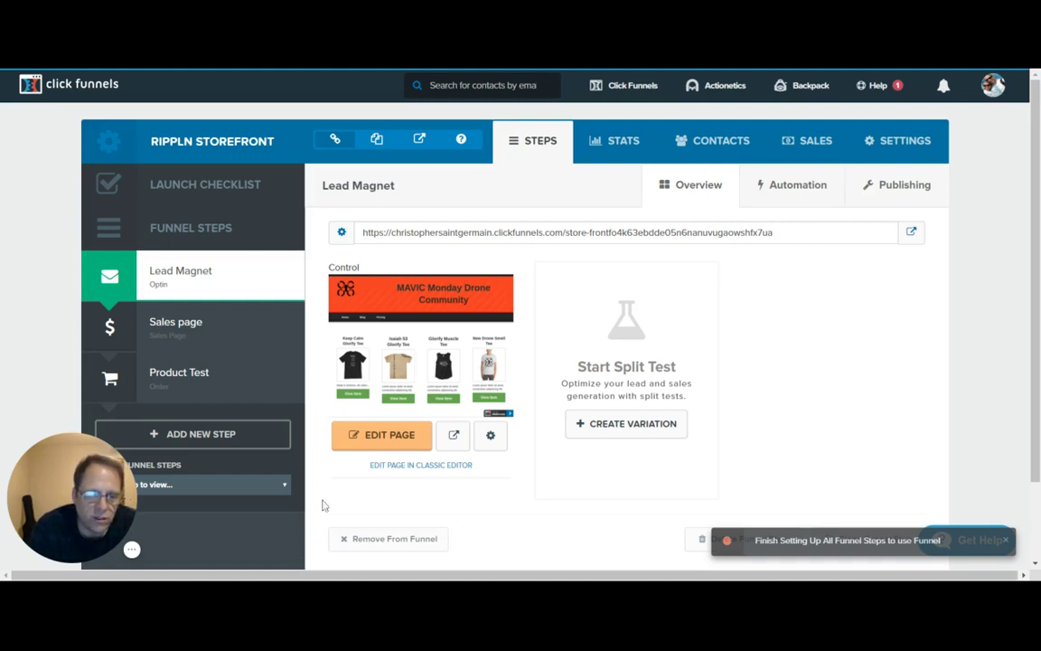
{"action": "left_click", "coordinate": [259, 518]}
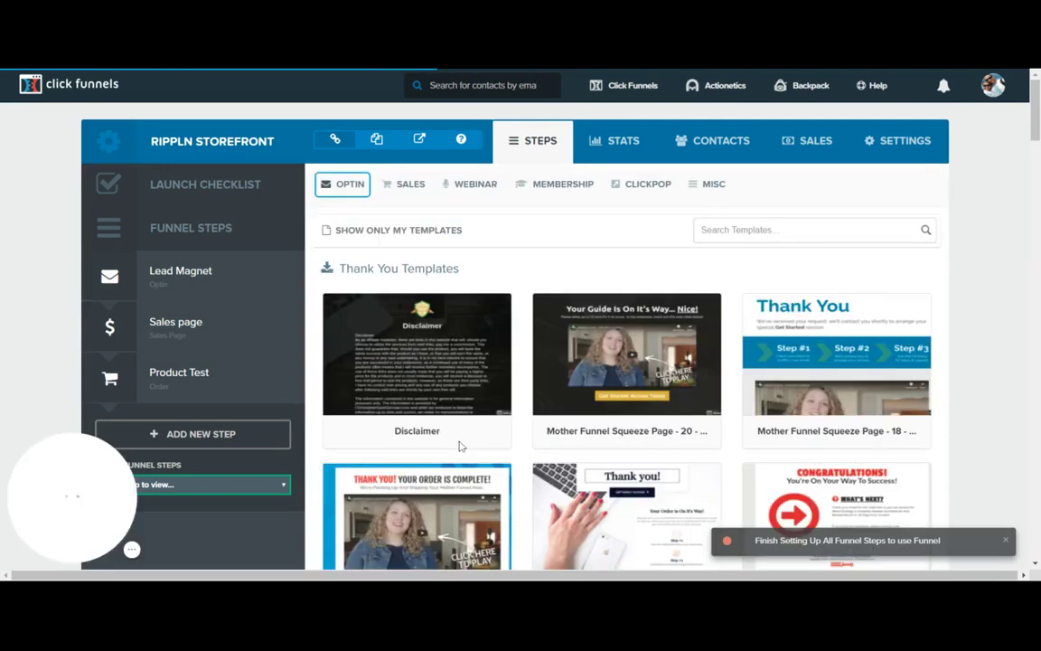
Create the Drone Stuff Thank You Page from the Disclaimer template, copy its URL, and return to Lead Magnet
{"action": "left_click", "coordinate": [350, 185]}
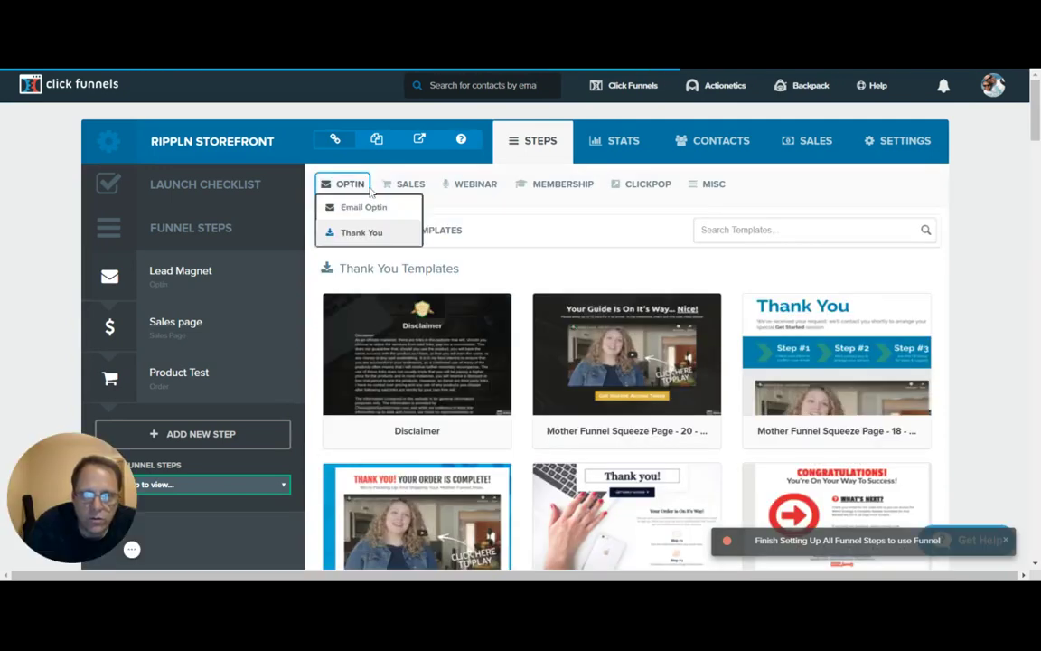
{"action": "left_click", "coordinate": [354, 232]}
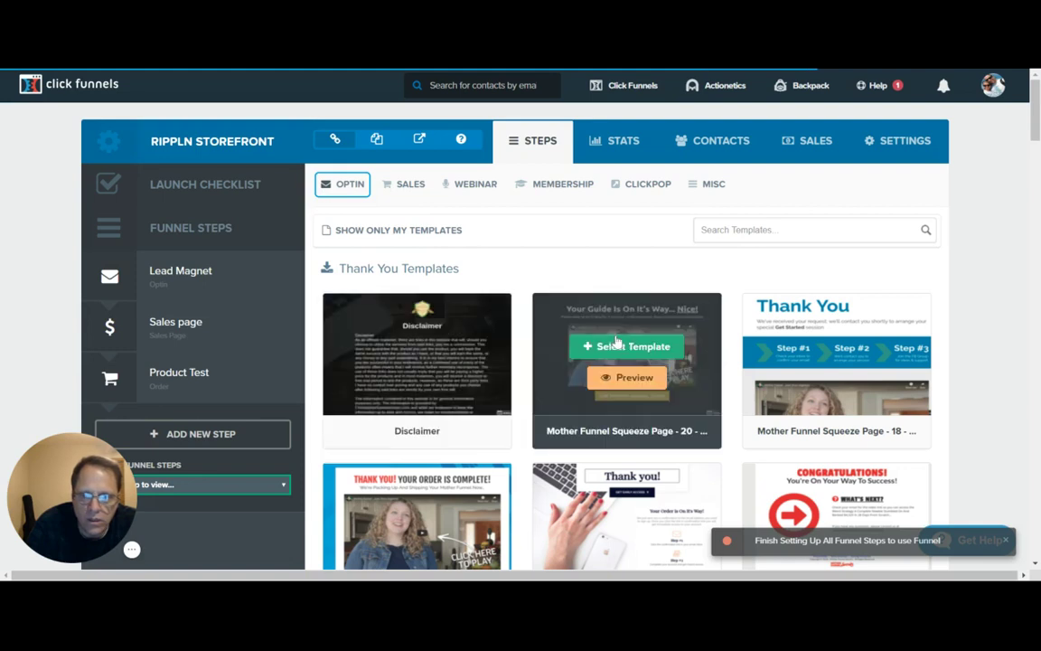
{"action": "mouse_move", "coordinate": [506, 481]}
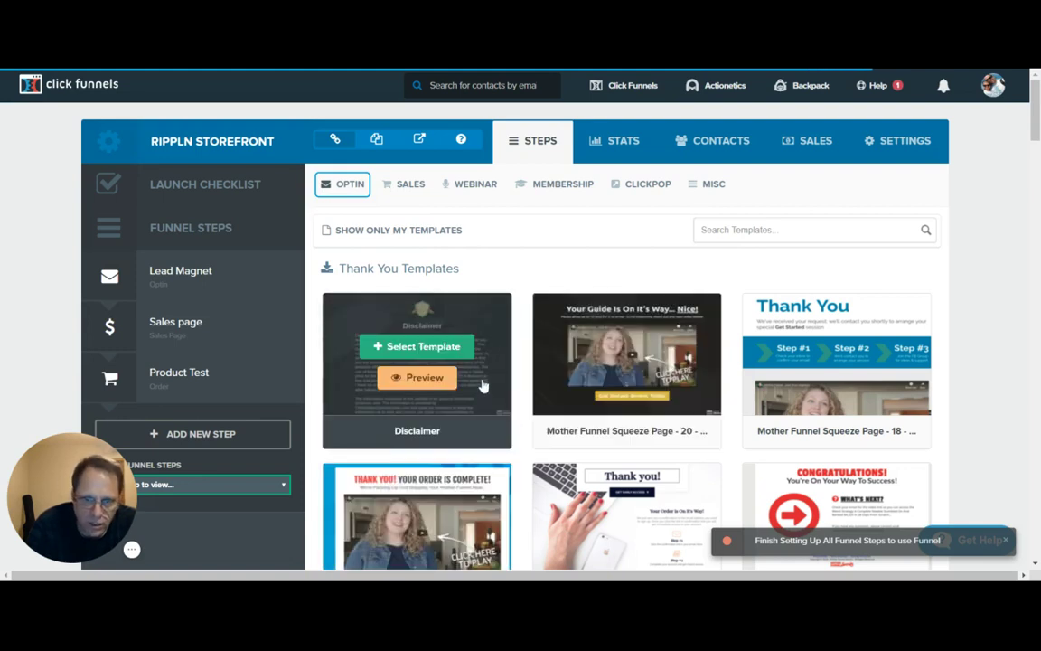
{"action": "left_click", "coordinate": [437, 351]}
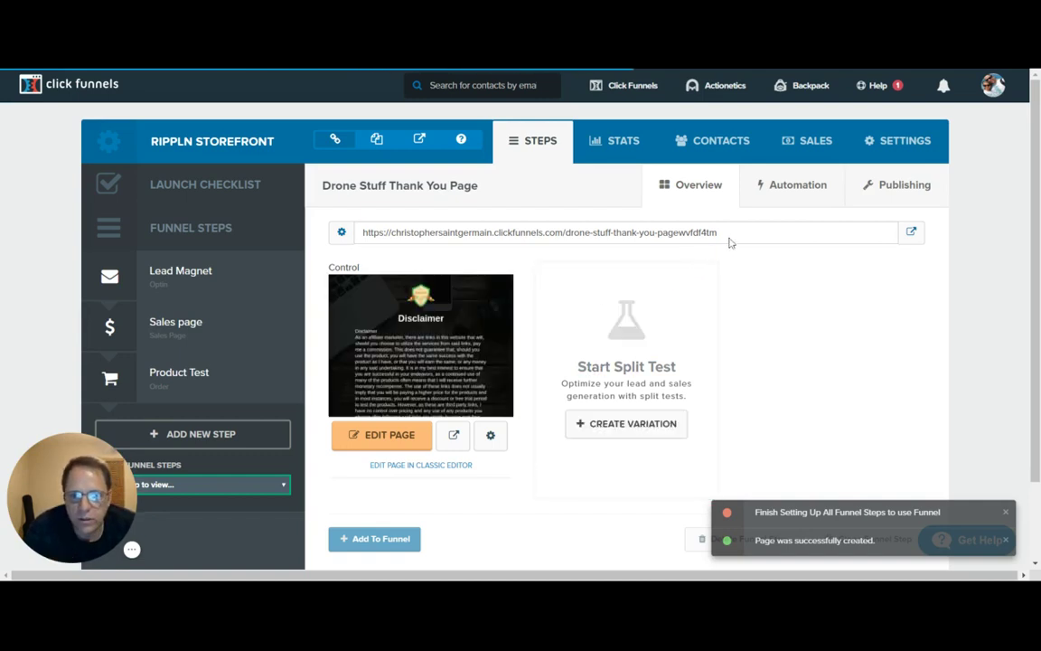
{"action": "left_click_drag", "start_coordinate": [721, 233], "coordinate": [363, 238]}
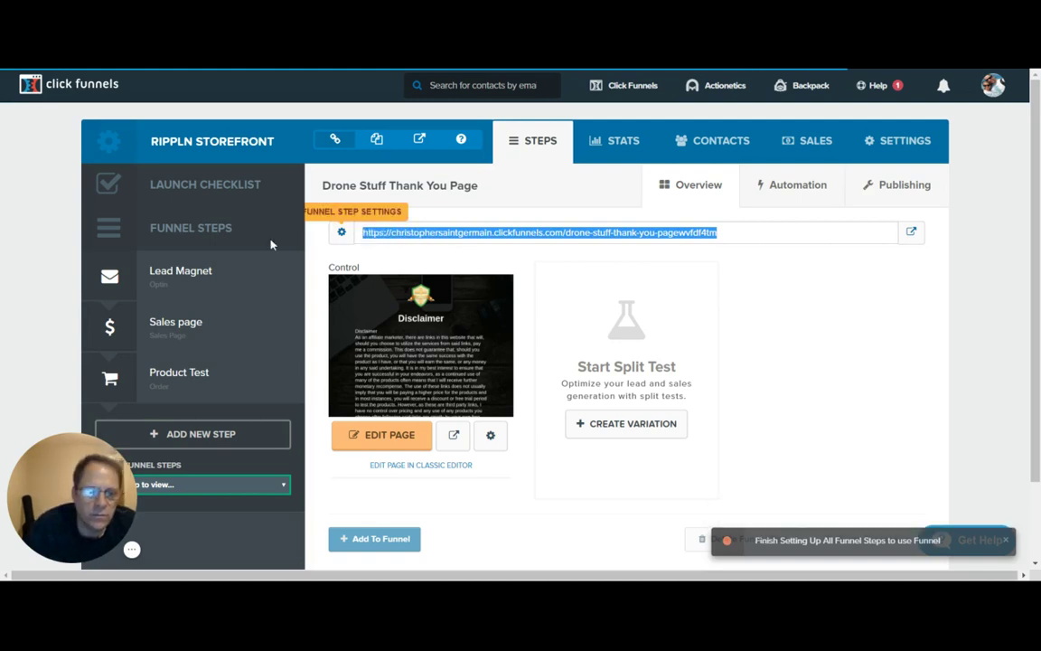
{"action": "left_click", "coordinate": [176, 273]}
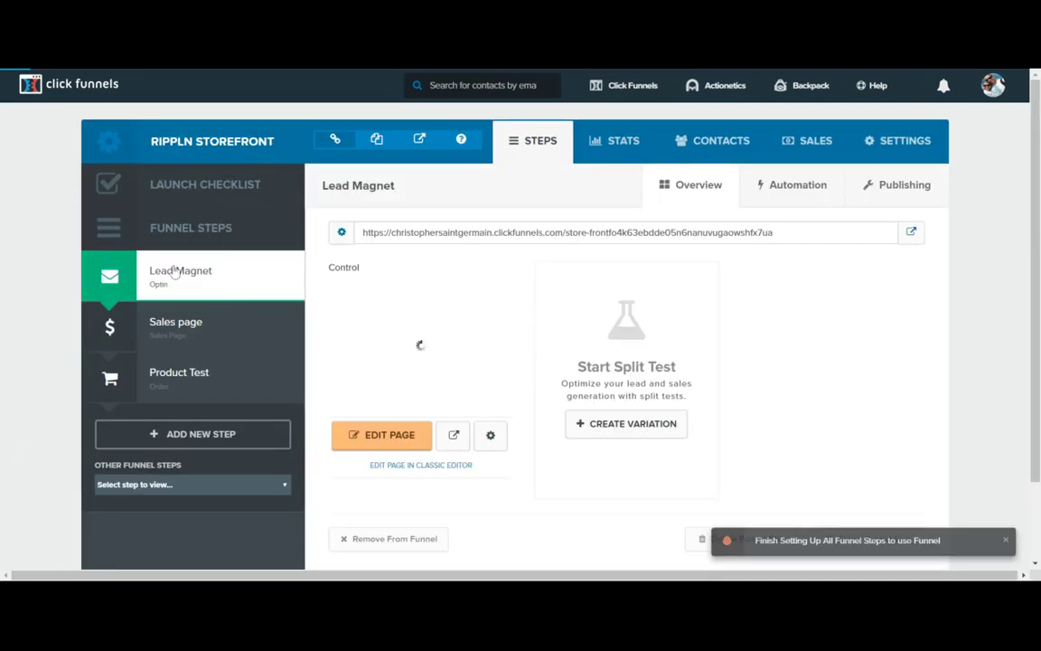
Append a 'Disclaimer' link to the footer copyright line, pointing to the new page in a new window
{"action": "left_click", "coordinate": [391, 437]}
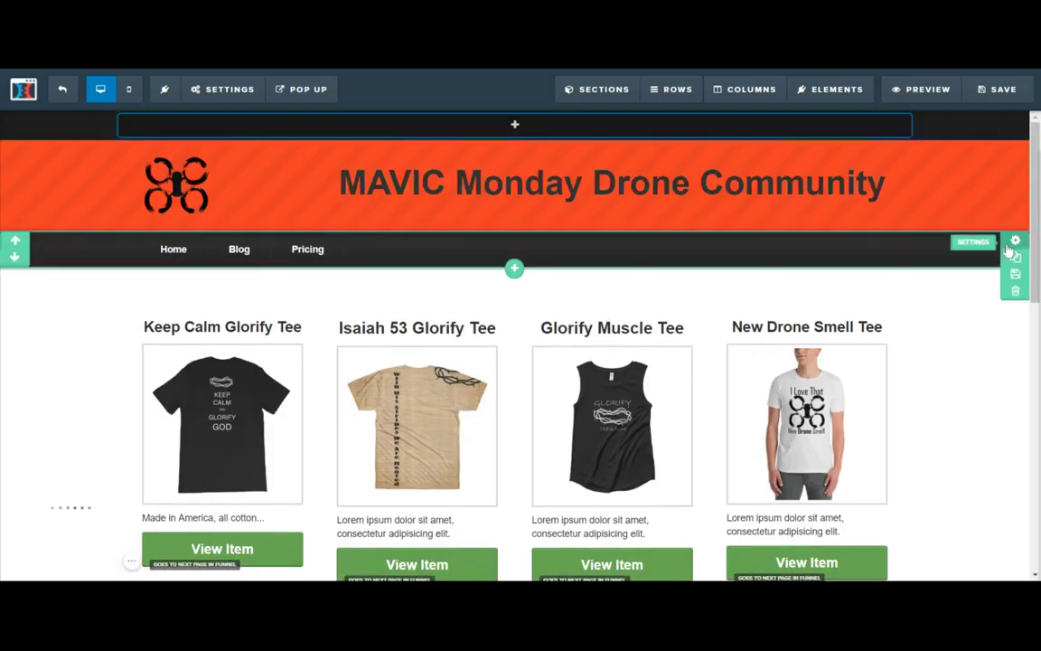
{"action": "scroll", "coordinate": [1037, 233], "scroll_direction": "down", "scroll_amount": 5}
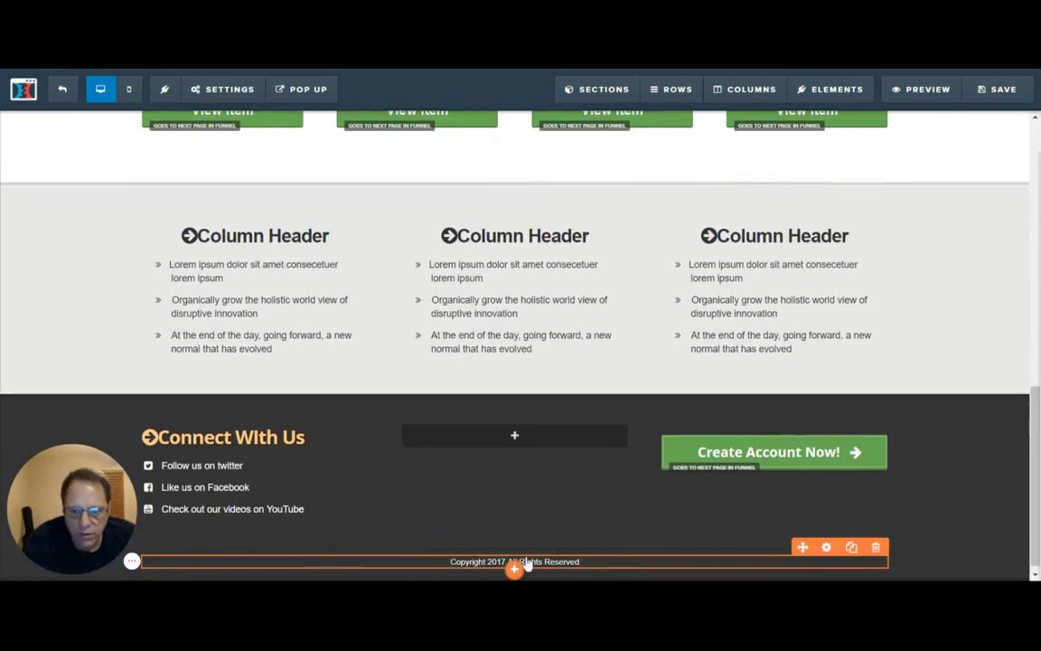
{"action": "left_click", "coordinate": [586, 564]}
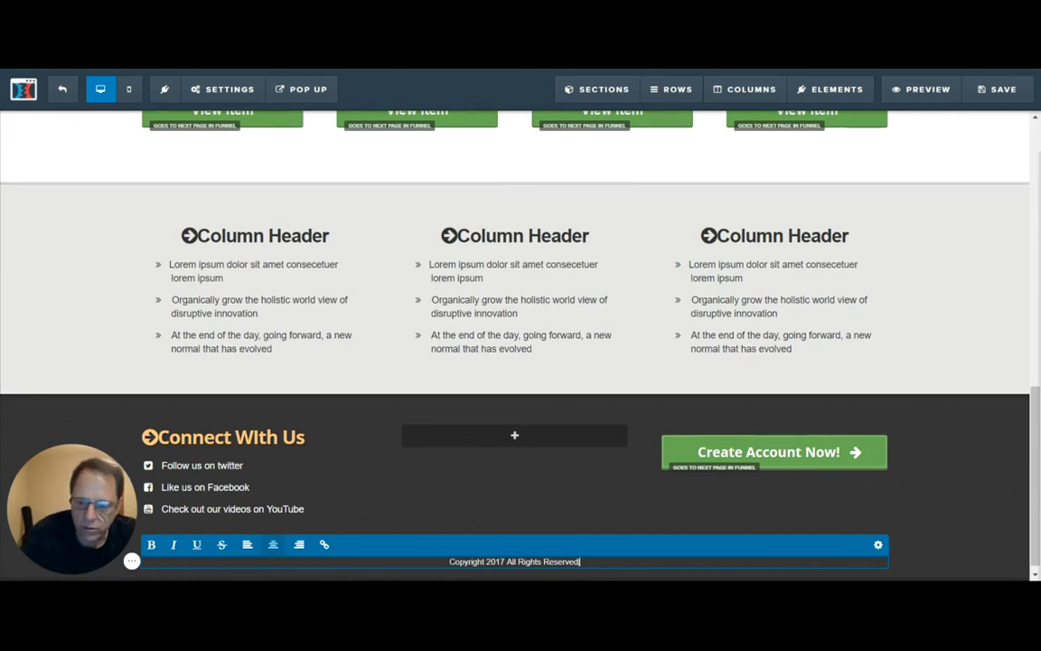
{"action": "type", "text": "|Do"}
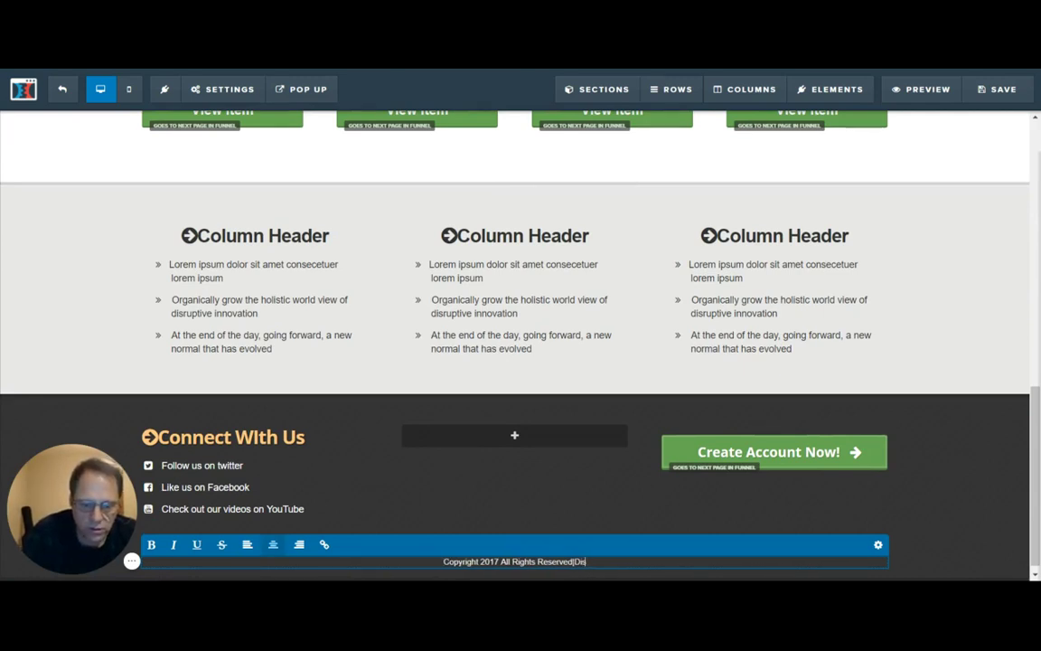
{"action": "type", "text": "sclaimer"}
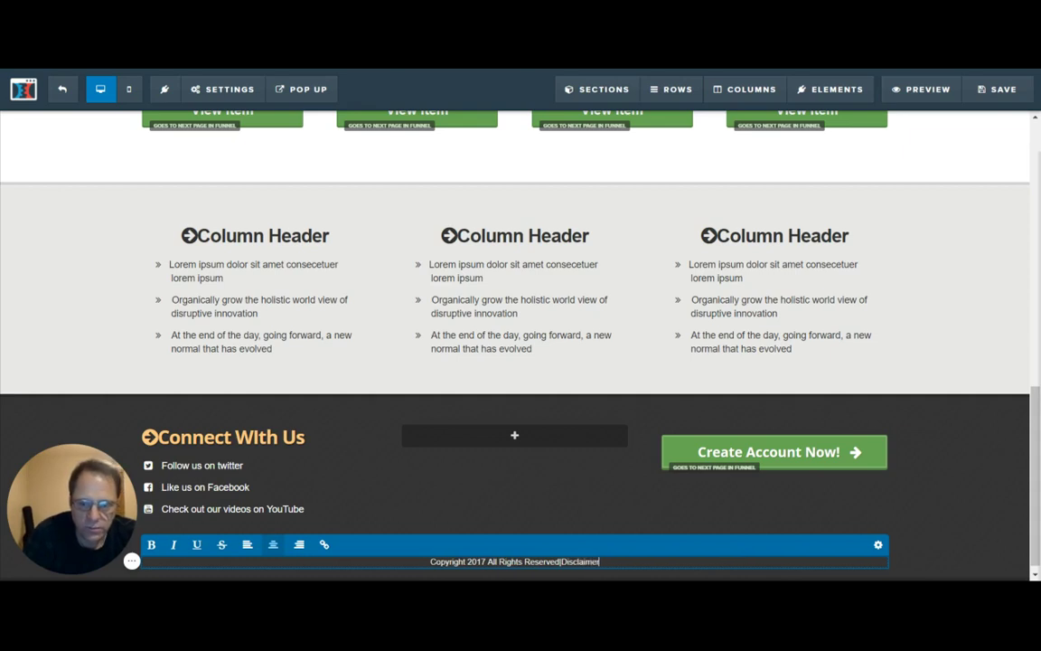
{"action": "key", "text": "shift+Left"}
{"action": "key", "text": "shift+Left"}
{"action": "key", "text": "shift+Left"}
{"action": "key", "text": "shift+Left"}
{"action": "key", "text": "shift+Left"}
{"action": "key", "text": "shift+Left"}
{"action": "key", "text": "shift+Left"}
{"action": "key", "text": "shift+Left"}
{"action": "key", "text": "shift+Left"}
{"action": "key", "text": "shift+Left"}
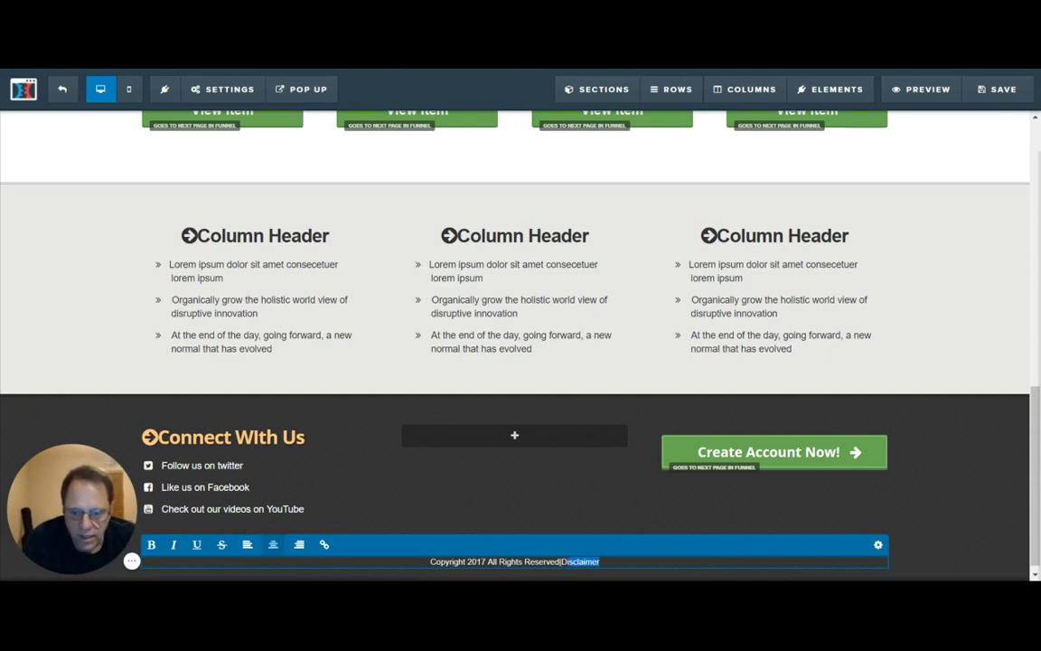
{"action": "left_click", "coordinate": [324, 545]}
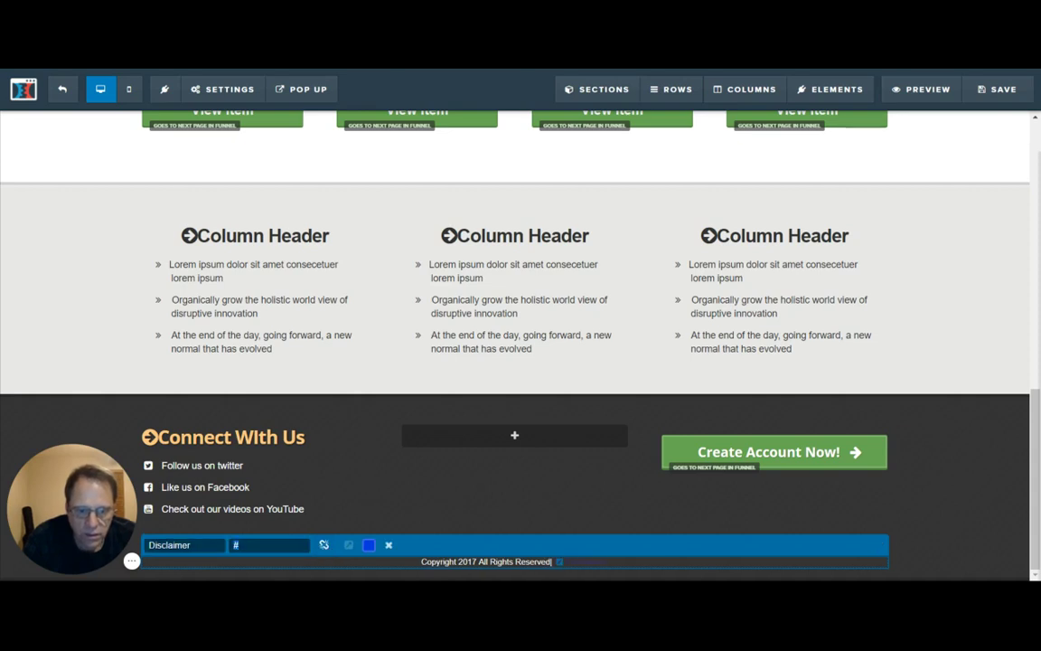
{"action": "key", "text": "ctrl+v"}
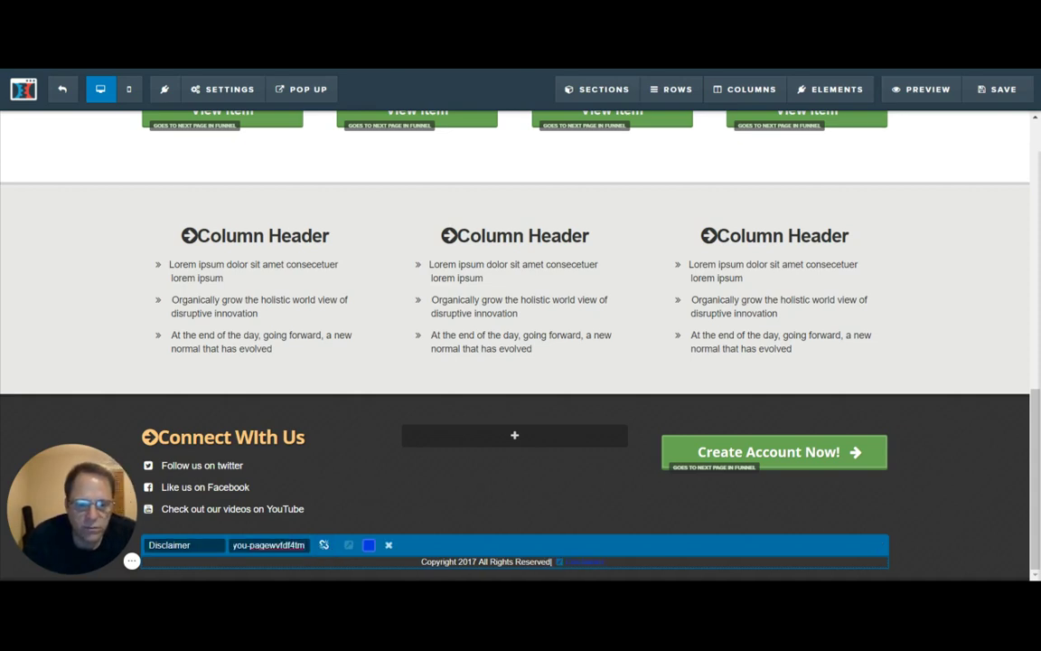
{"action": "left_click", "coordinate": [348, 545]}
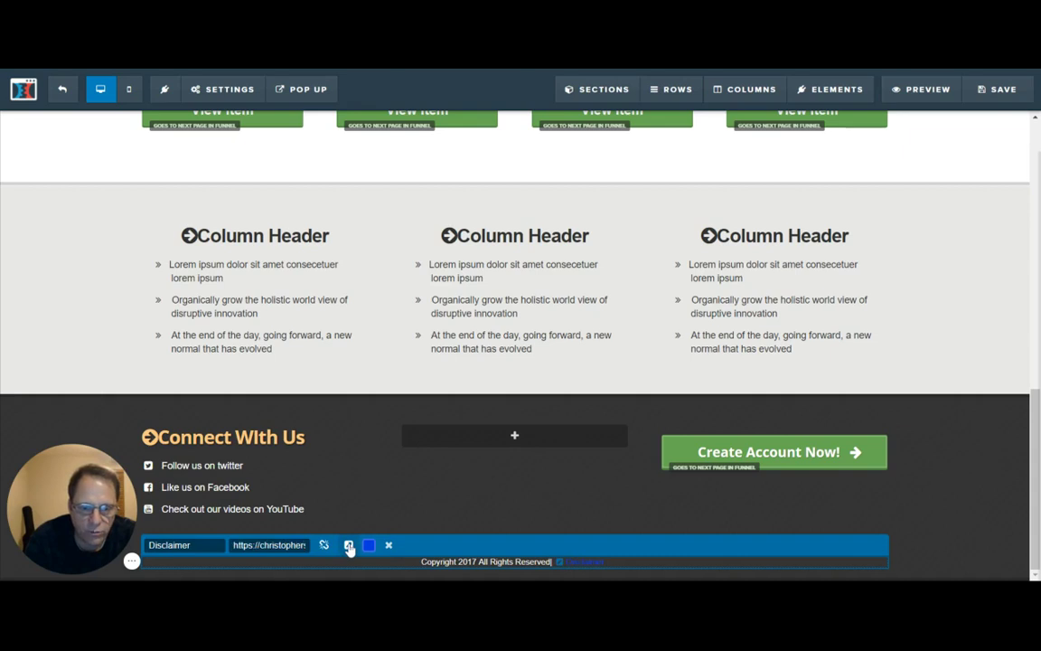
{"action": "left_click", "coordinate": [515, 497]}
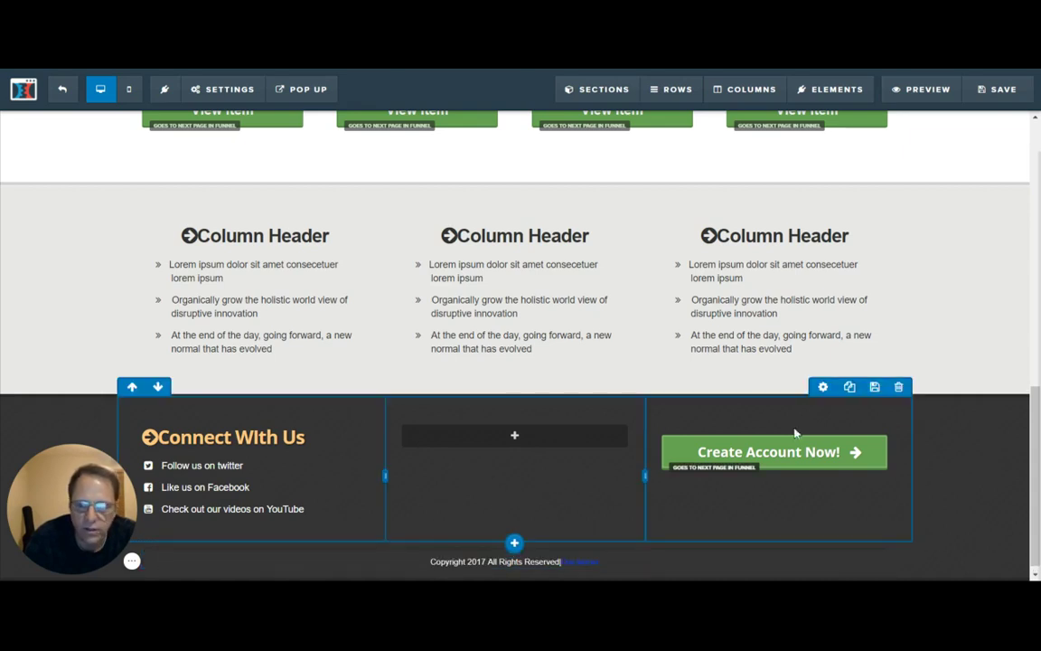
Save the Lead Magnet page with the new Disclaimer footer link
{"action": "left_click", "coordinate": [1003, 96]}
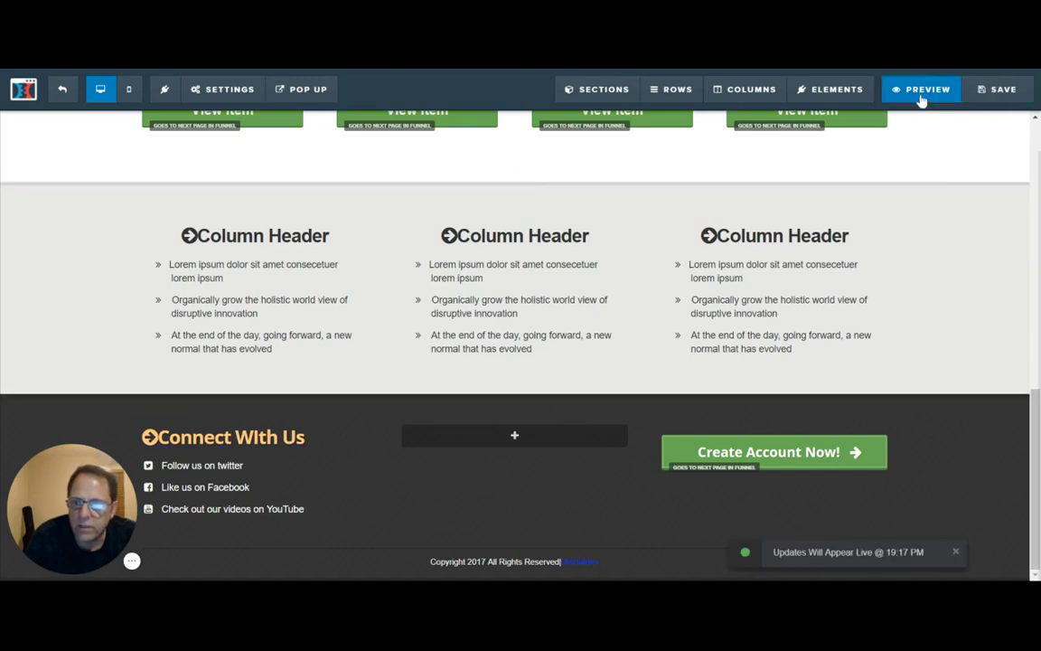